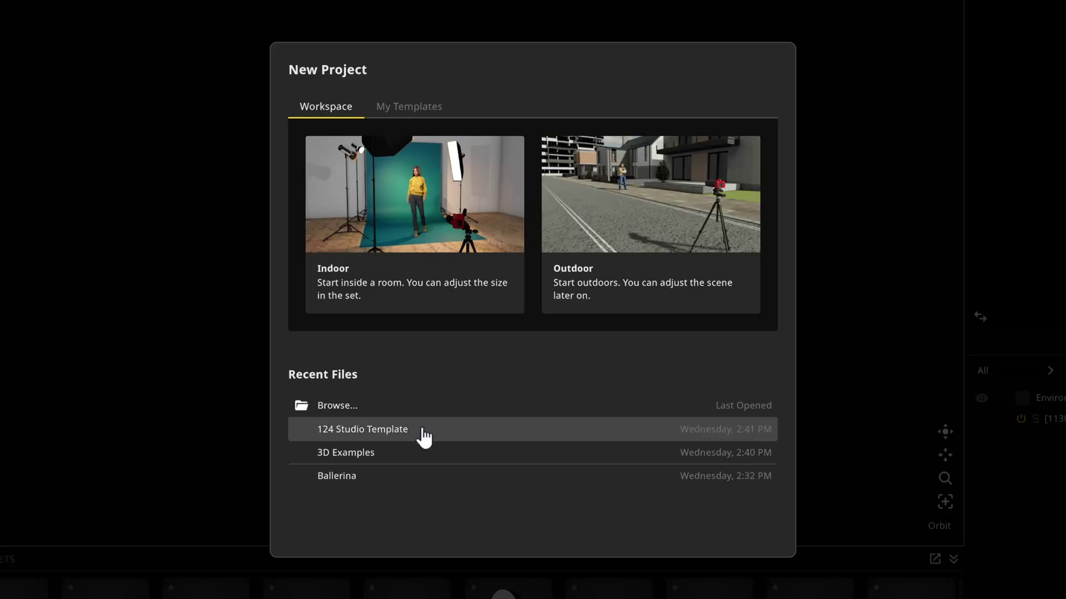
# Check the saved project templates and create a new project from the Indoor workspace
pyautogui.click(409, 108)
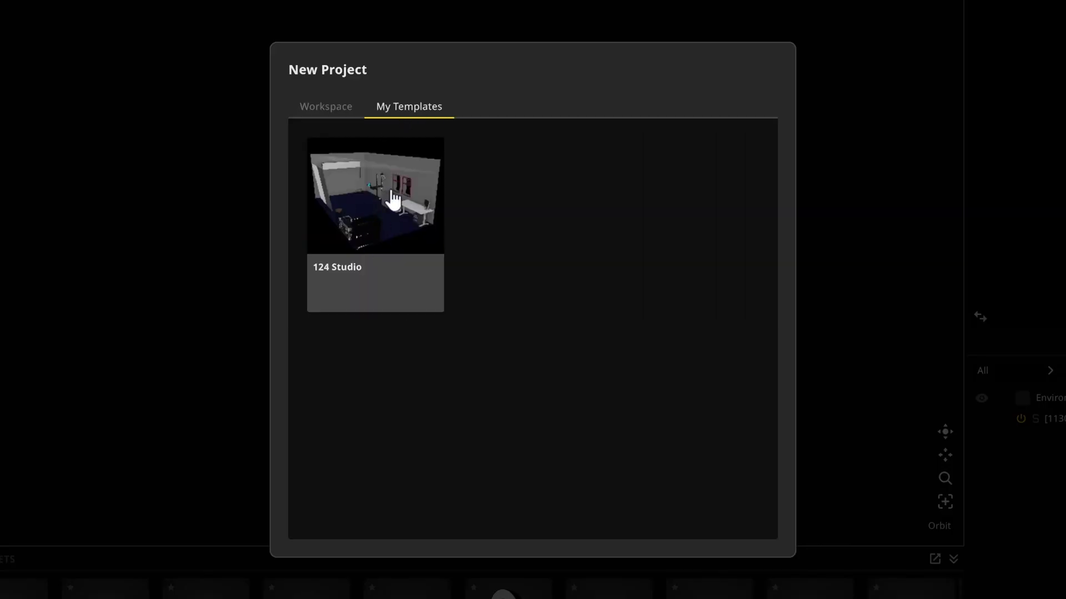
pyautogui.click(328, 104)
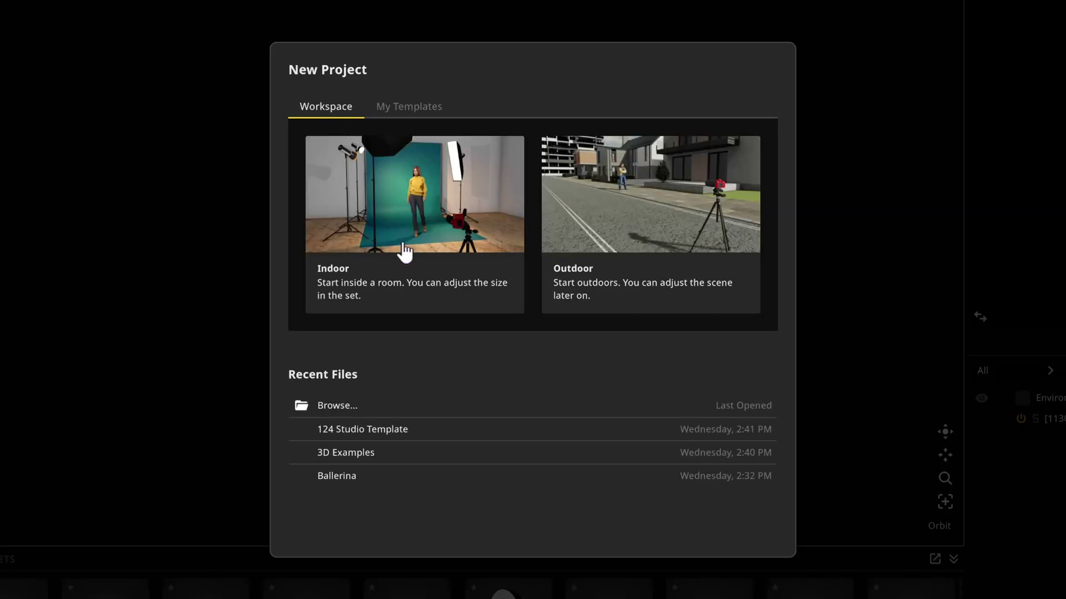
pyautogui.click(421, 245)
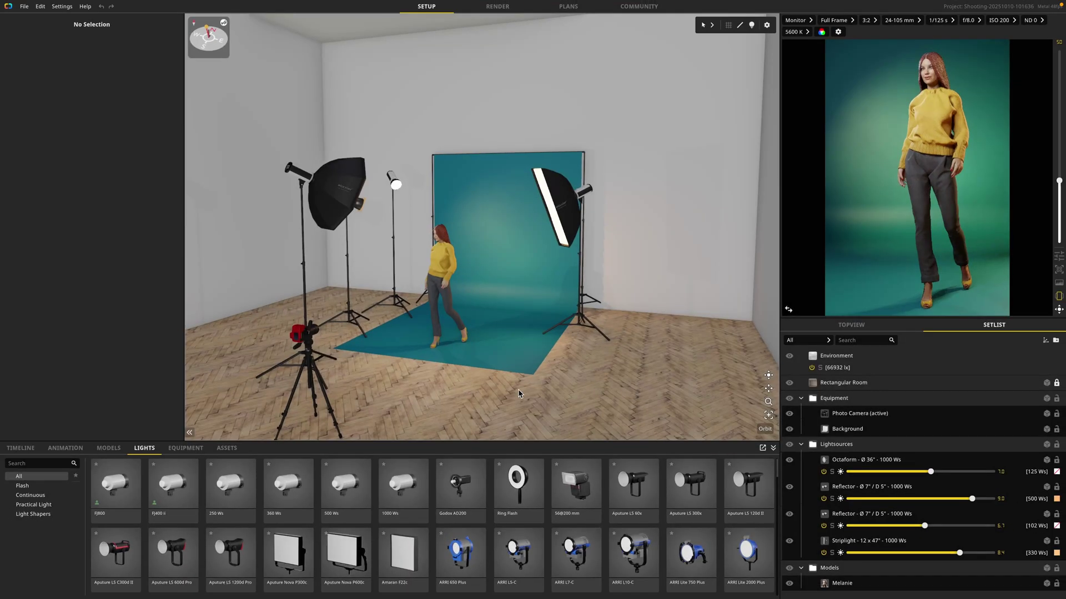
# Look through the Render, Plans and Community workspaces and return to Setup
pyautogui.moveTo(519, 394); pyautogui.dragTo(498, 365)
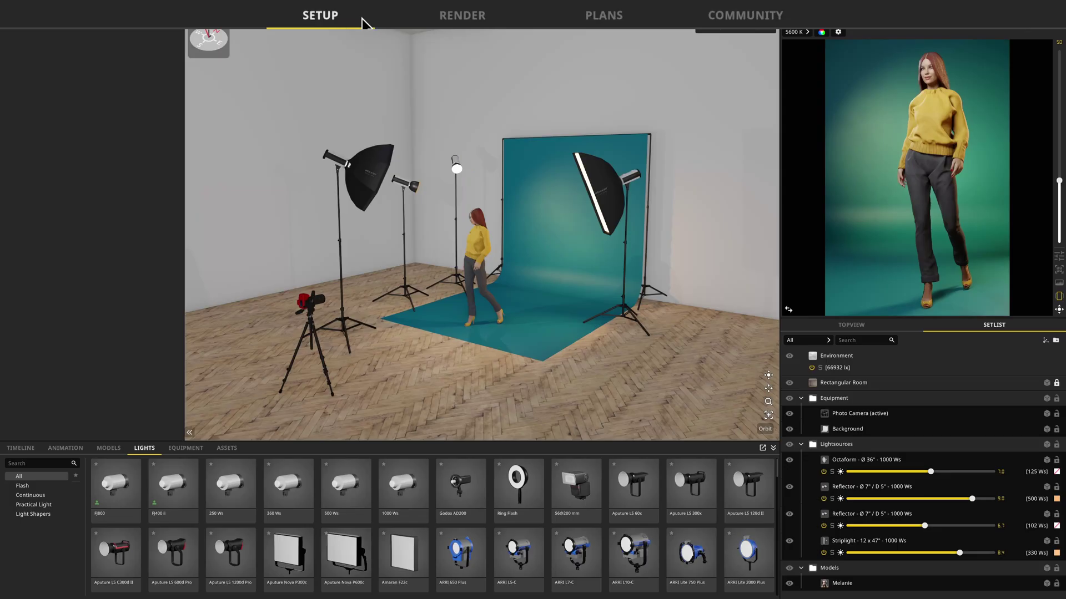
pyautogui.click(482, 22)
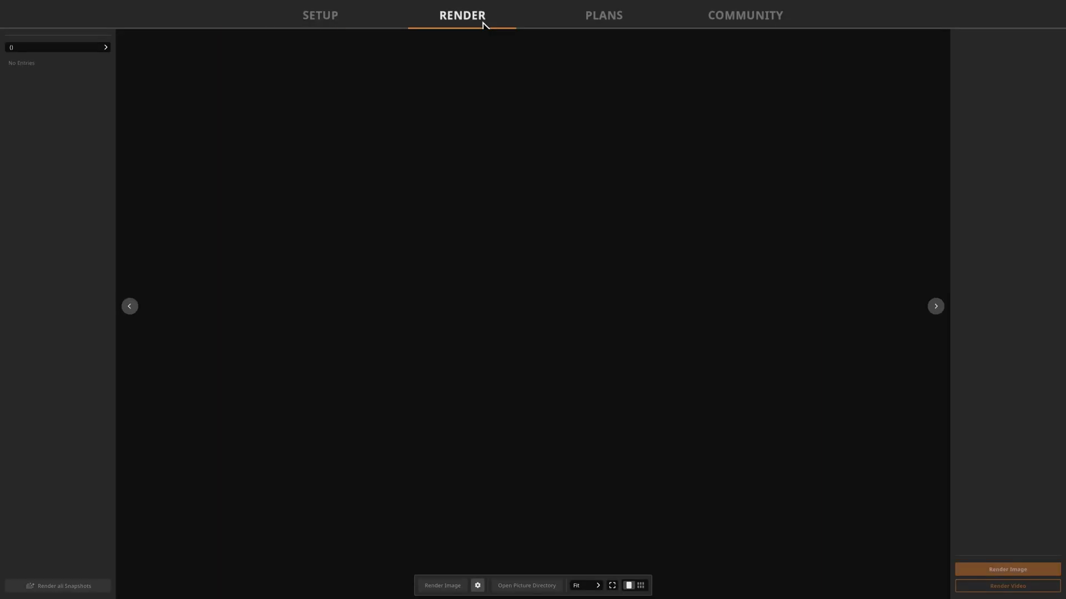
pyautogui.click(611, 20)
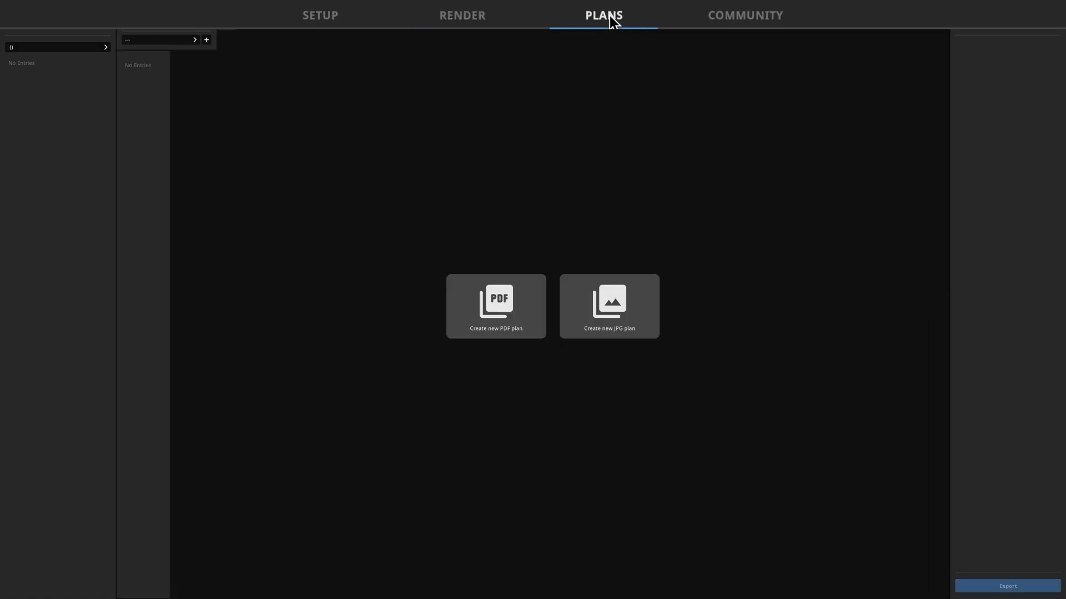
pyautogui.click(732, 20)
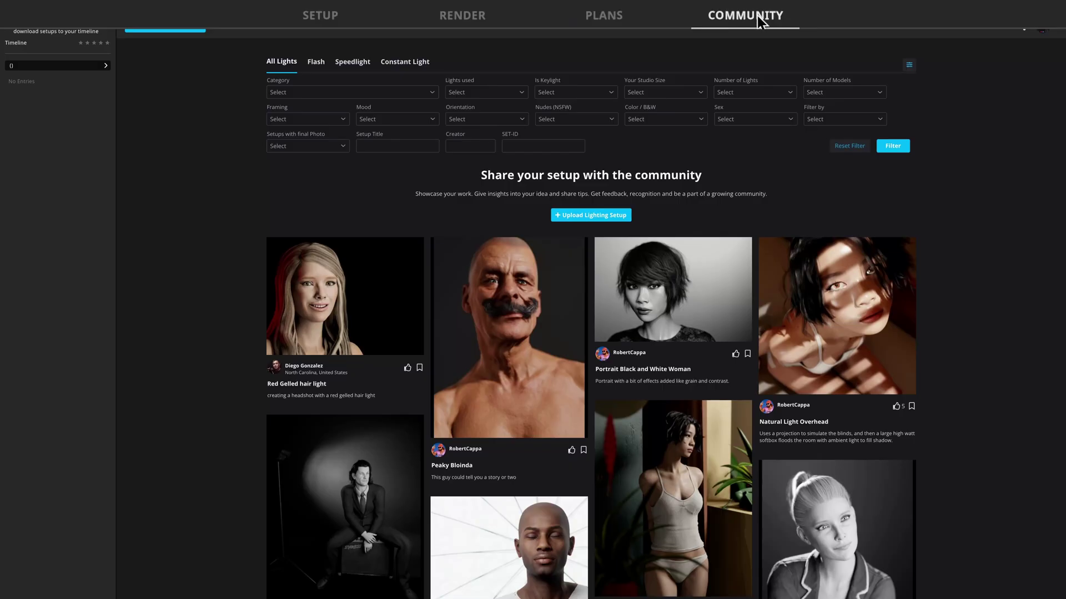
pyautogui.click(321, 17)
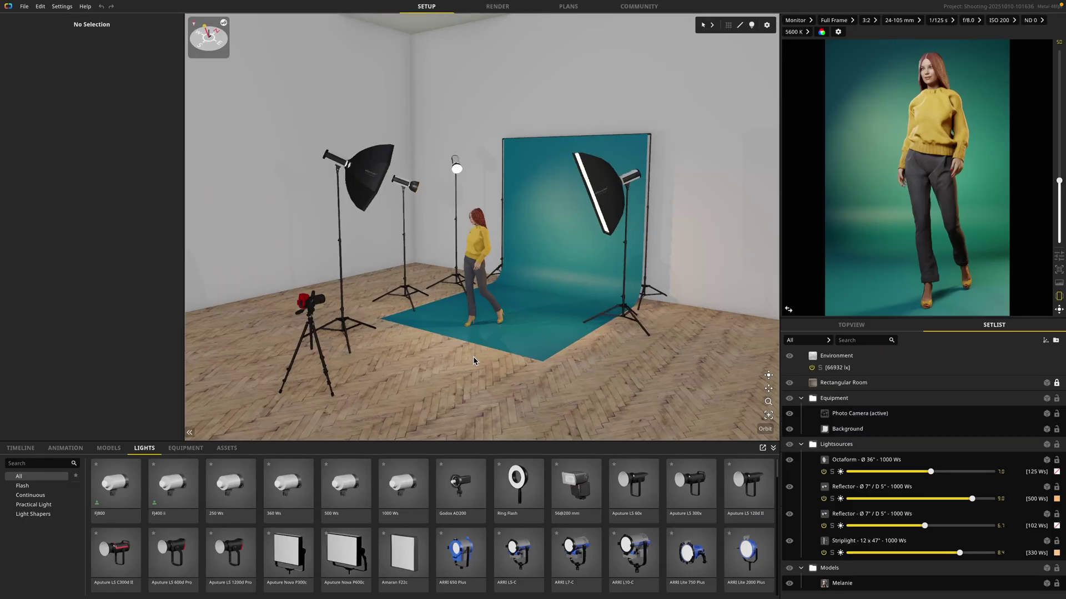
# Examine the indoor studio set from different angles and distances
pyautogui.moveTo(473, 356)
pyautogui.mouseDown()
pyautogui.moveTo(426, 359)
pyautogui.moveTo(487, 359)
pyautogui.mouseUp()
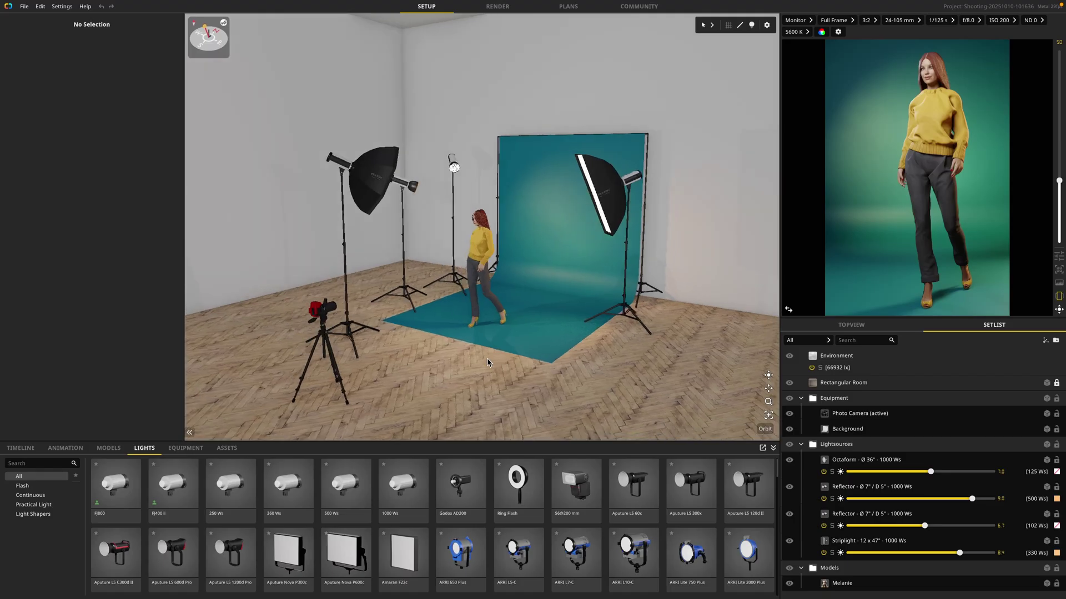
pyautogui.moveTo(487, 358); pyautogui.dragTo(468, 296, button='right')
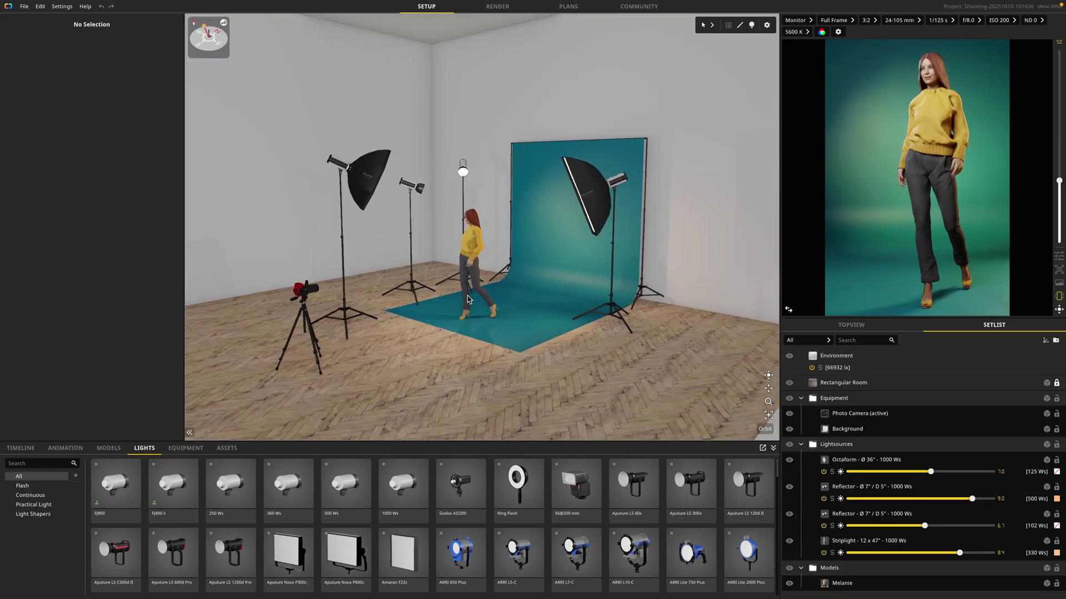
pyautogui.scroll(4, 467, 299)
pyautogui.scroll(-4, 467, 299)
pyautogui.scroll(4, 467, 300)
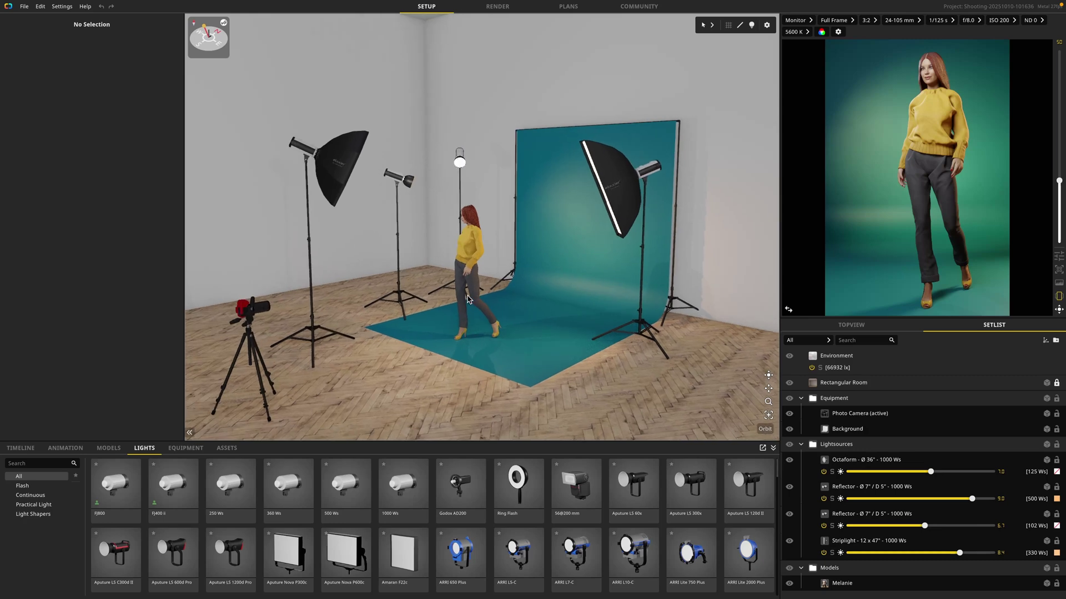
pyautogui.moveTo(477, 307)
pyautogui.mouseDown(button='middle')
pyautogui.moveTo(602, 305)
pyautogui.moveTo(534, 252)
pyautogui.moveTo(446, 333)
pyautogui.moveTo(552, 298)
pyautogui.moveTo(515, 245)
pyautogui.moveTo(479, 292)
pyautogui.mouseUp(button='middle')
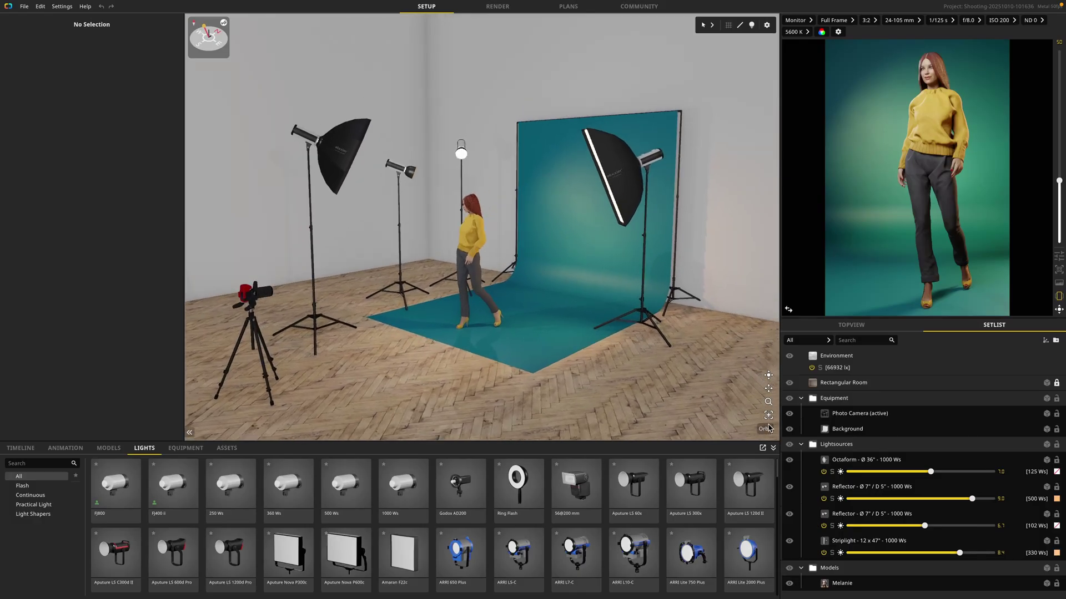
pyautogui.moveTo(488, 360)
pyautogui.mouseDown()
pyautogui.moveTo(471, 354)
pyautogui.moveTo(510, 366)
pyautogui.moveTo(493, 373)
pyautogui.mouseUp()
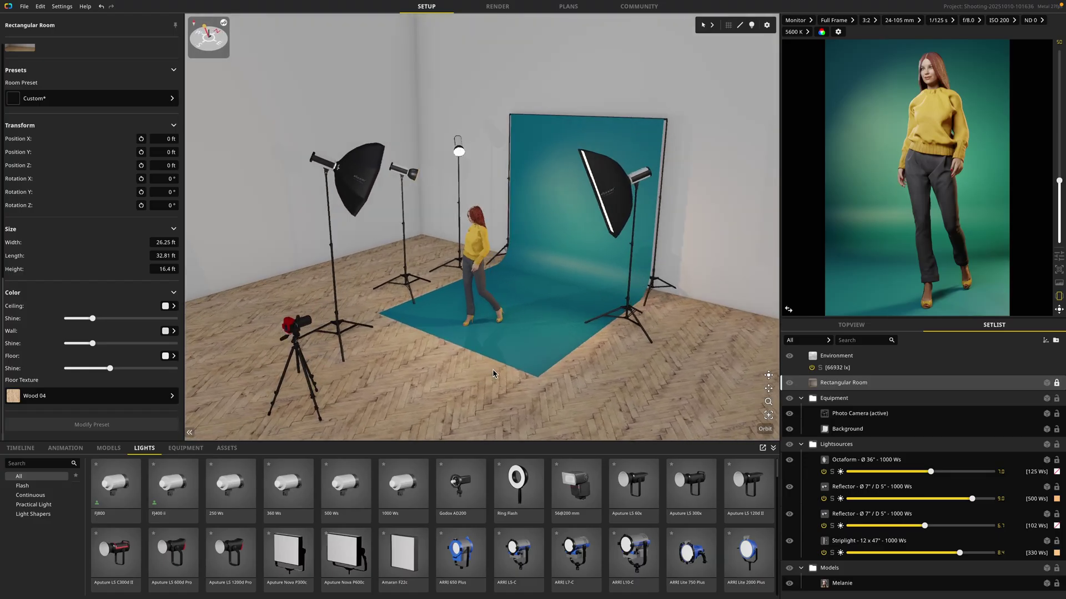
# Move the standing model a short distance across the backdrop floor and raise the striplight slightly on its tripod
pyautogui.click(476, 250)
pyautogui.moveTo(478, 248)
pyautogui.mouseDown()
pyautogui.moveTo(494, 262)
pyautogui.moveTo(486, 253)
pyautogui.mouseUp()
pyautogui.click(624, 321)
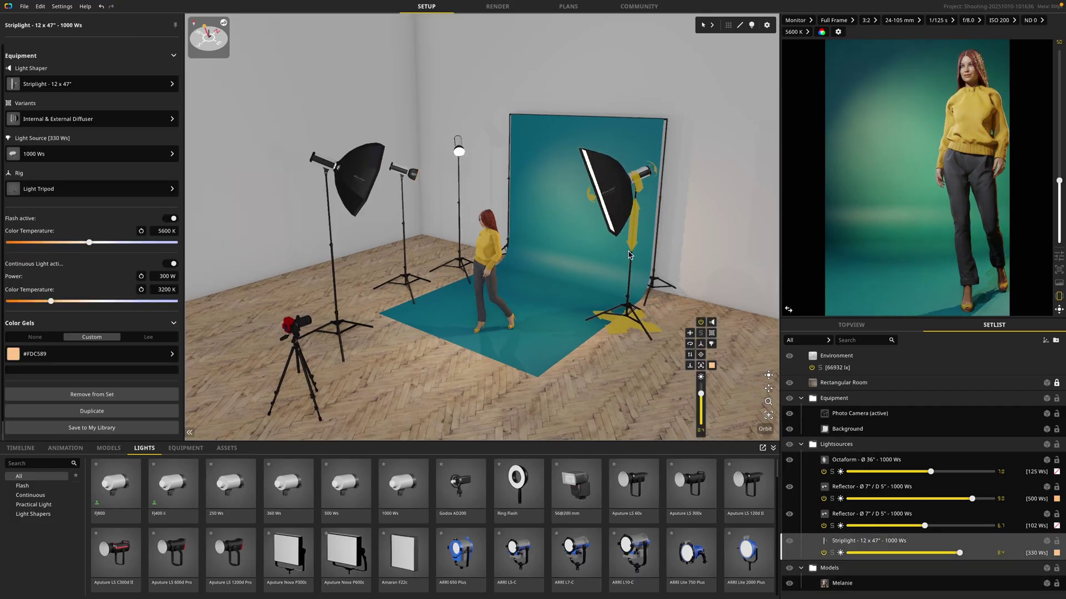
pyautogui.moveTo(633, 232)
pyautogui.mouseDown()
pyautogui.moveTo(630, 241)
pyautogui.moveTo(632, 227)
pyautogui.mouseUp()
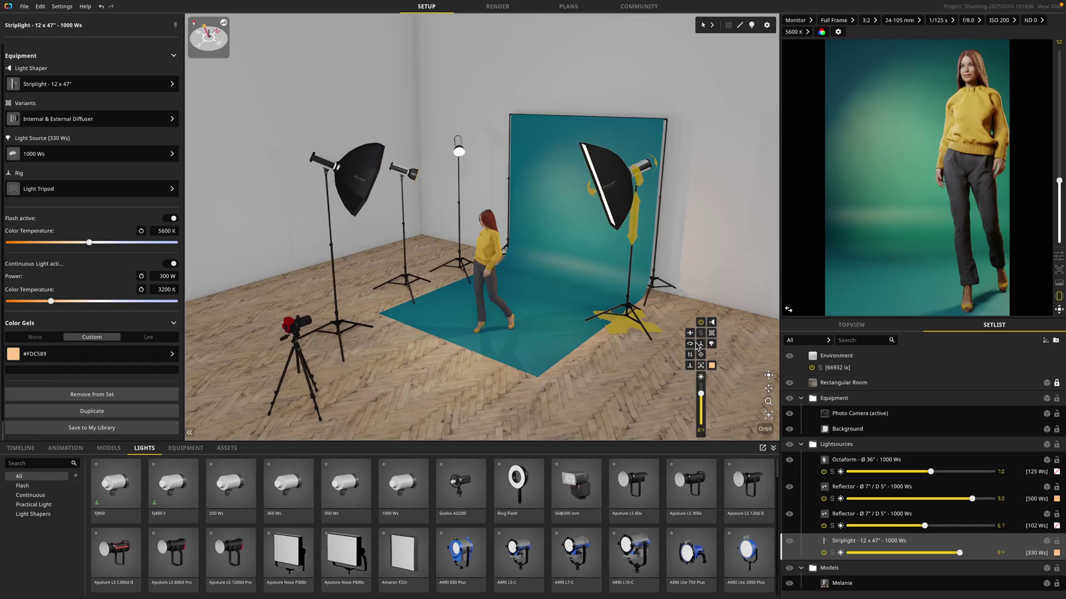
# Review the settings of the model, the octaform light, the rear reflector and the photo camera
pyautogui.click(484, 254)
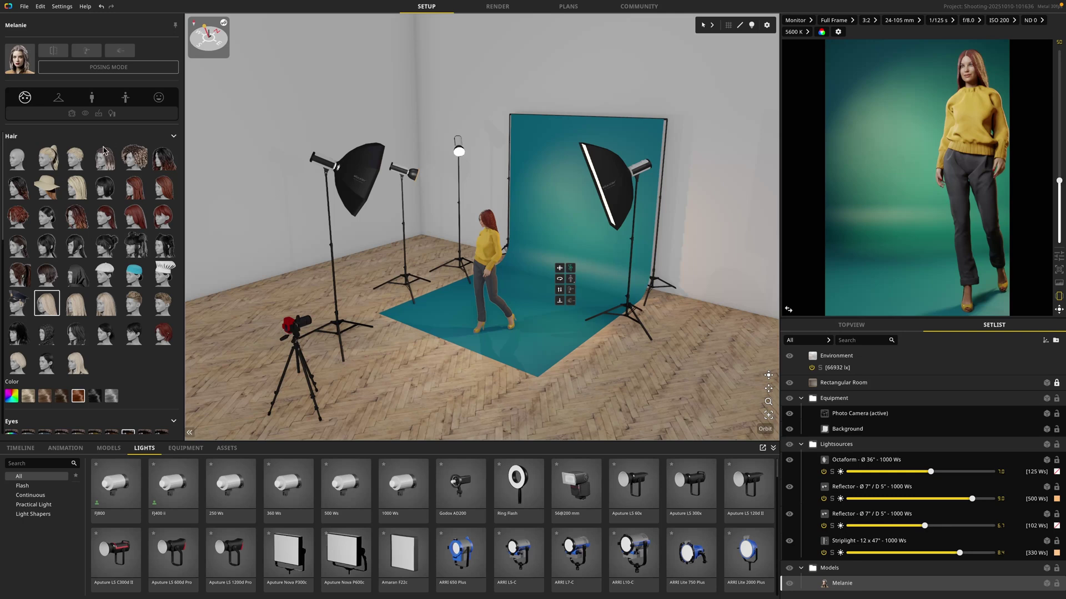
pyautogui.click(368, 167)
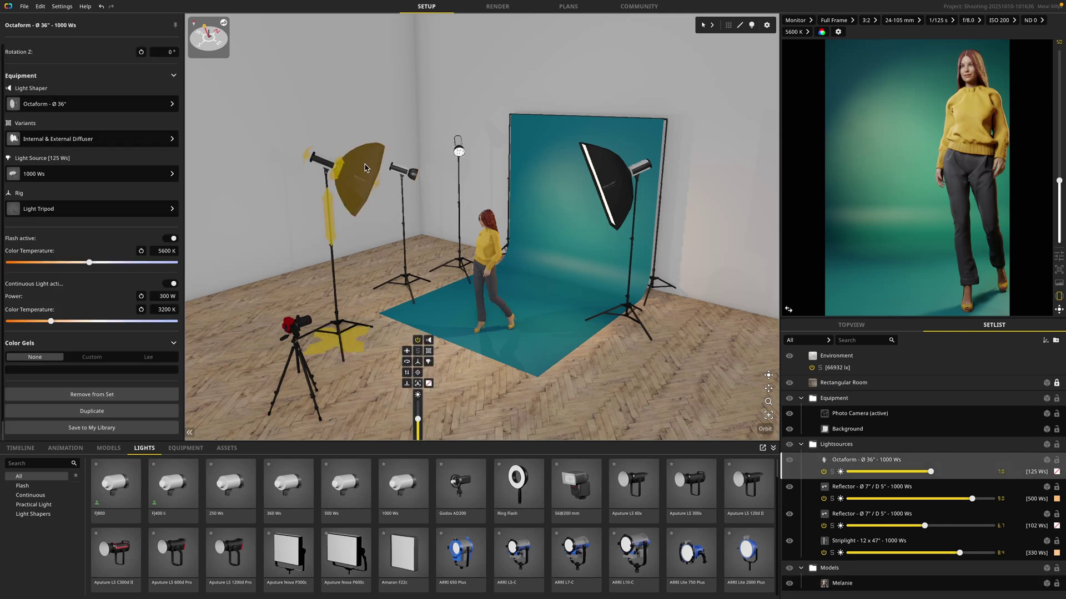
pyautogui.click(457, 150)
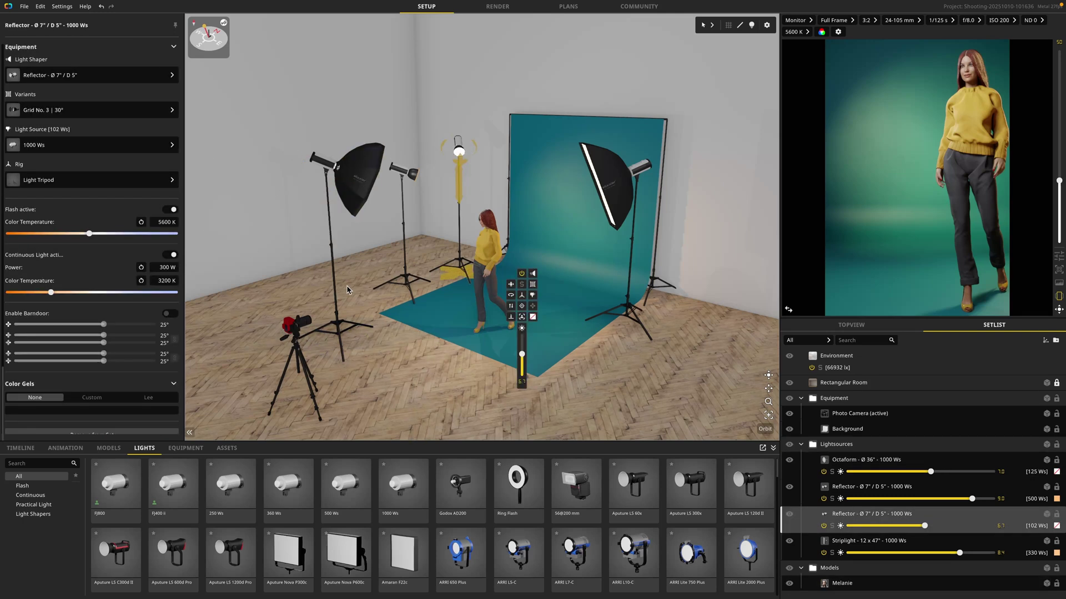
pyautogui.click(294, 325)
pyautogui.scroll(-2, 89, 263)
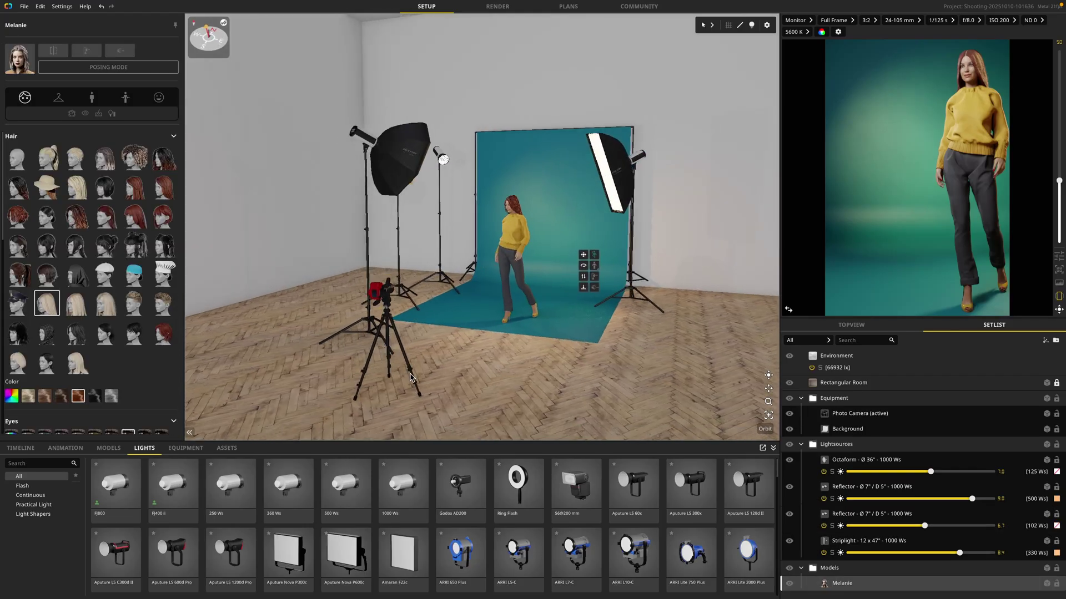
# Move the photo camera across the floor in front of the backdrop and raise its tripod to about 3.86 ft
pyautogui.moveTo(411, 378); pyautogui.dragTo(453, 382)
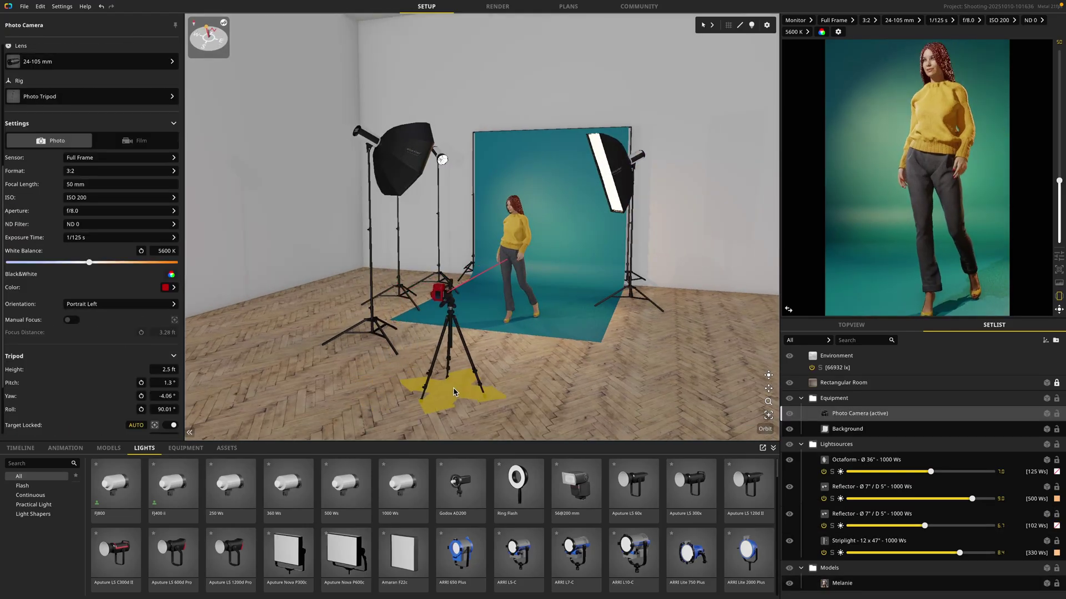
pyautogui.moveTo(449, 331); pyautogui.dragTo(449, 284)
pyautogui.moveTo(438, 245); pyautogui.dragTo(437, 250)
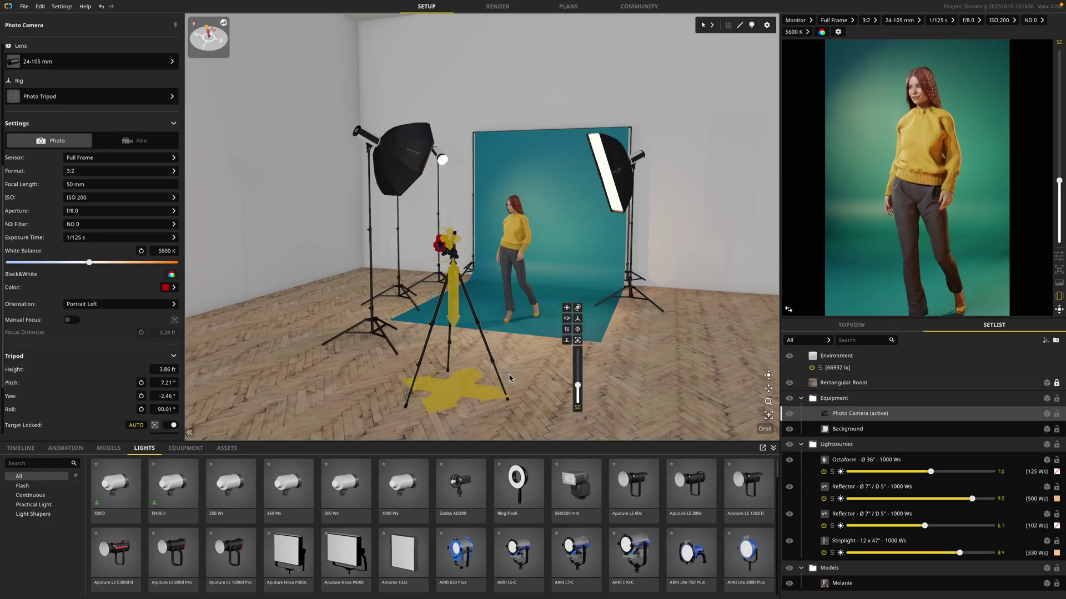
# Increase the photo camera's focal length to about 59 mm and adjust its aim at the model
pyautogui.moveTo(578, 385); pyautogui.dragTo(578, 380)
pyautogui.moveTo(448, 240); pyautogui.dragTo(446, 244)
pyautogui.moveTo(488, 347); pyautogui.dragTo(455, 356)
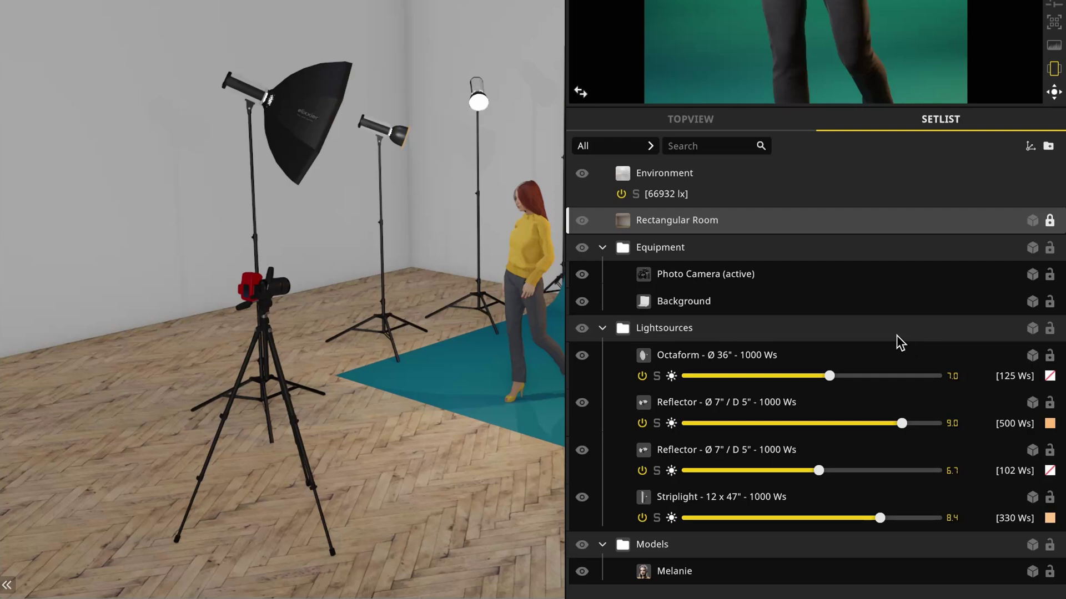
# Place the photo camera below the background in the Equipment folder and toggle its visibility off and on
pyautogui.moveTo(851, 315); pyautogui.dragTo(736, 242)
pyautogui.click(730, 301)
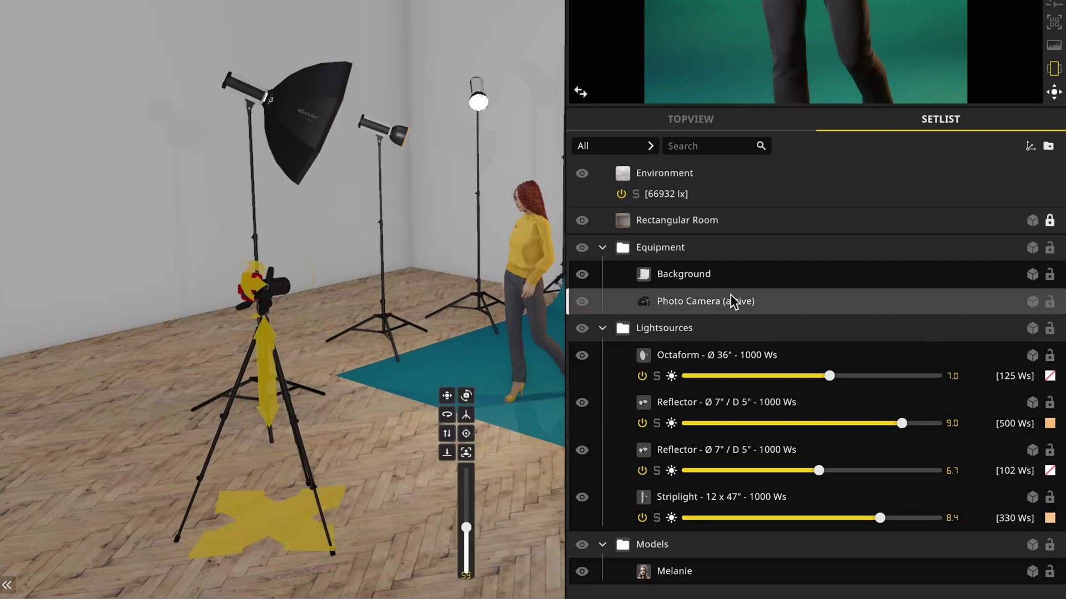
pyautogui.click(582, 302)
pyautogui.click(582, 302)
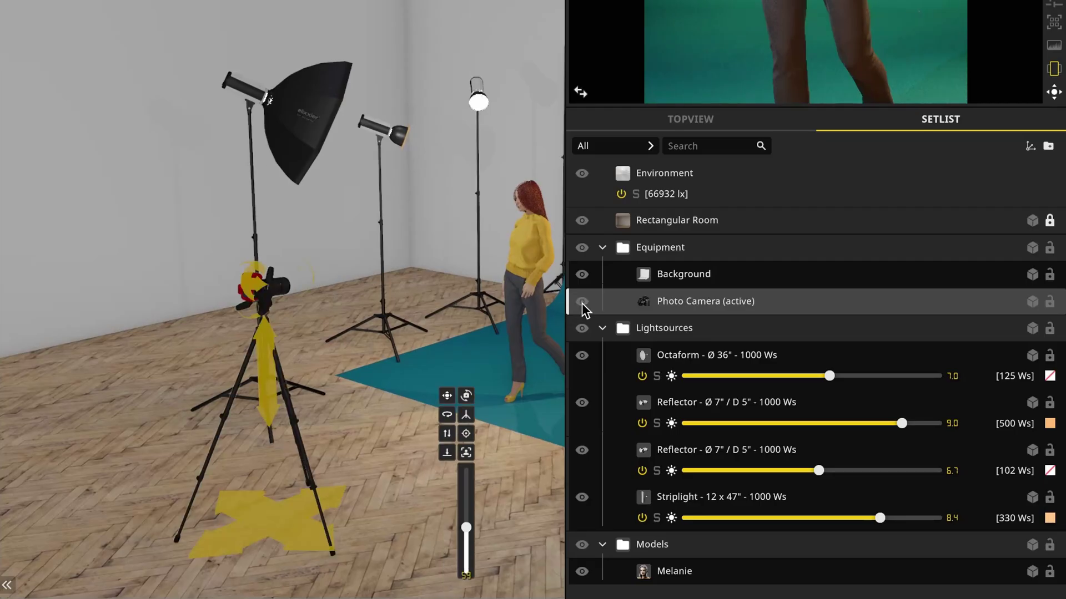
pyautogui.click(581, 301)
pyautogui.click(581, 301)
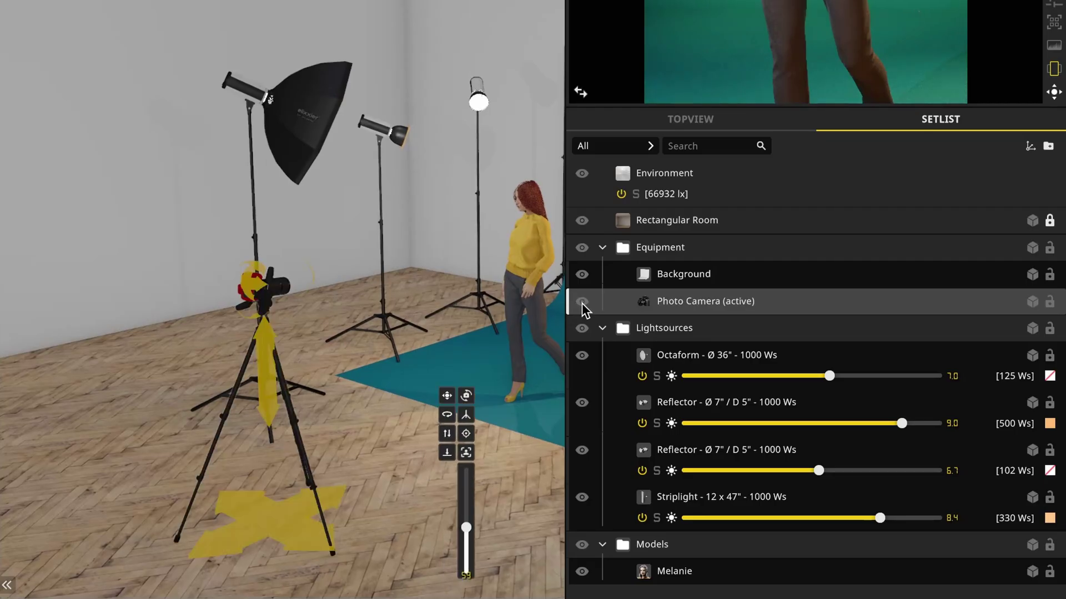
# Lock the photo camera against movement and make the background transparent so the set can be seen from behind
pyautogui.click(1049, 301)
pyautogui.moveTo(264, 380)
pyautogui.mouseDown()
pyautogui.moveTo(264, 341)
pyautogui.moveTo(267, 394)
pyautogui.mouseUp()
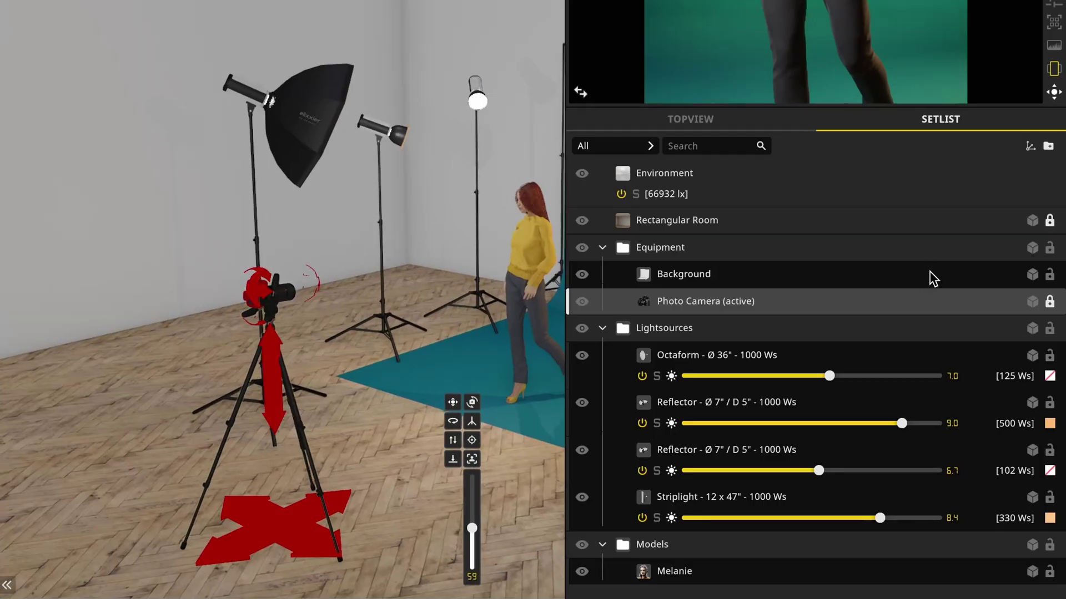
pyautogui.click(1032, 275)
pyautogui.moveTo(559, 404); pyautogui.dragTo(281, 376)
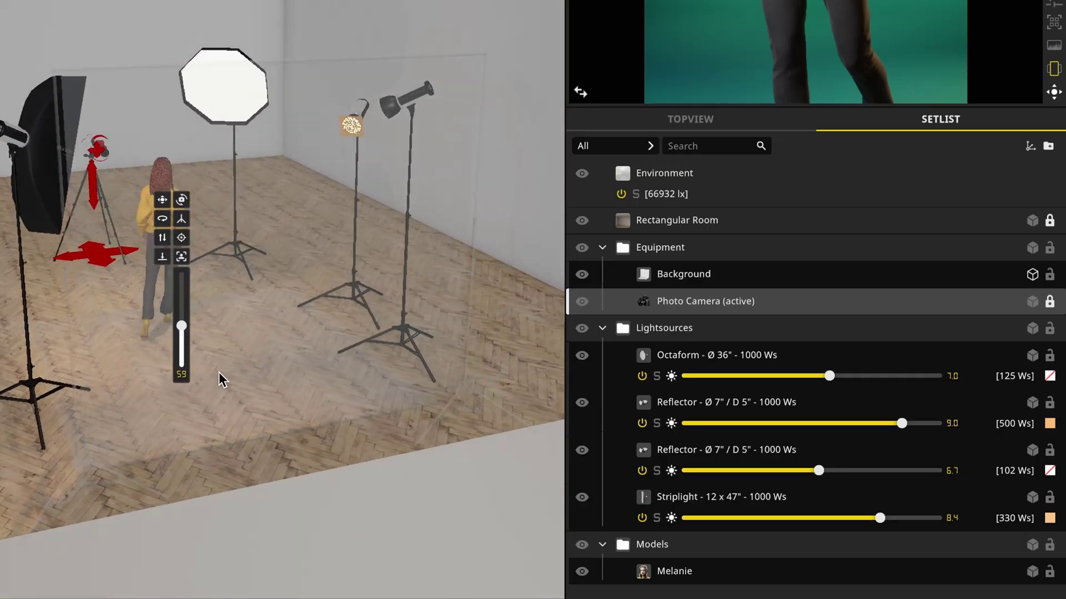
# Move the model a short distance across the floor and take the photo camera out of the Equipment folder
pyautogui.click(163, 302)
pyautogui.moveTo(168, 321)
pyautogui.mouseDown()
pyautogui.moveTo(175, 286)
pyautogui.moveTo(154, 306)
pyautogui.moveTo(165, 313)
pyautogui.moveTo(168, 301)
pyautogui.mouseUp()
pyautogui.moveTo(189, 352); pyautogui.dragTo(655, 350)
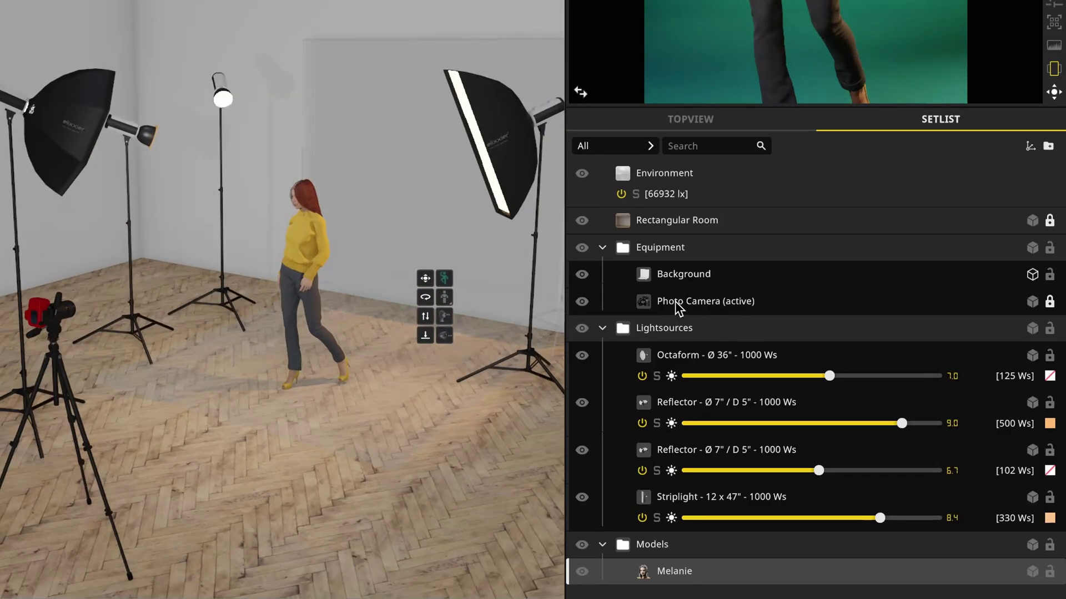
pyautogui.moveTo(675, 302); pyautogui.dragTo(664, 232)
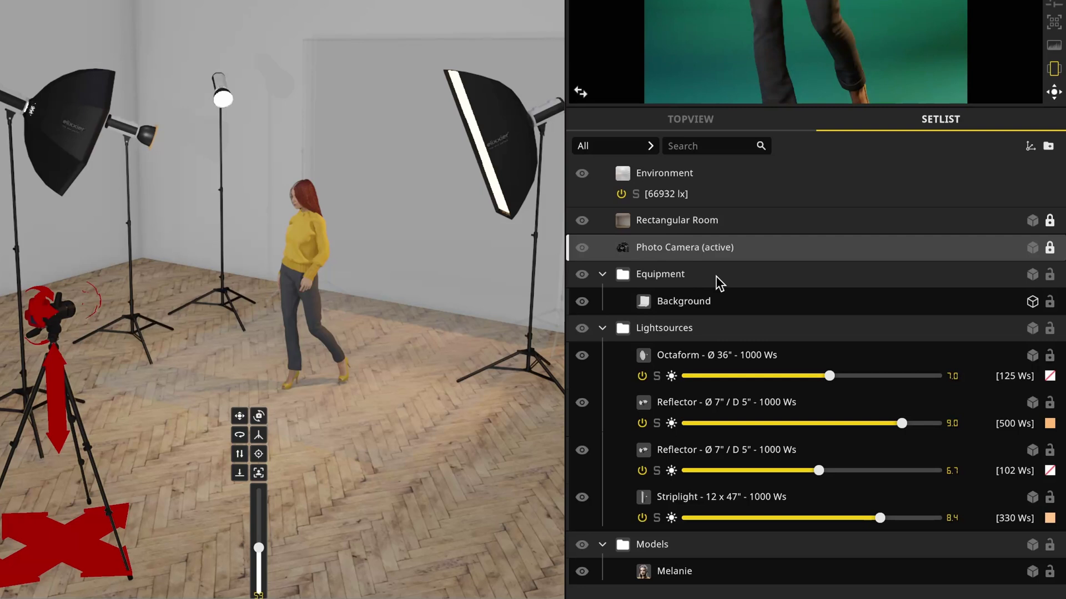
# Examine the layout of the lights, model, backdrop and camera in the top view
pyautogui.click(684, 125)
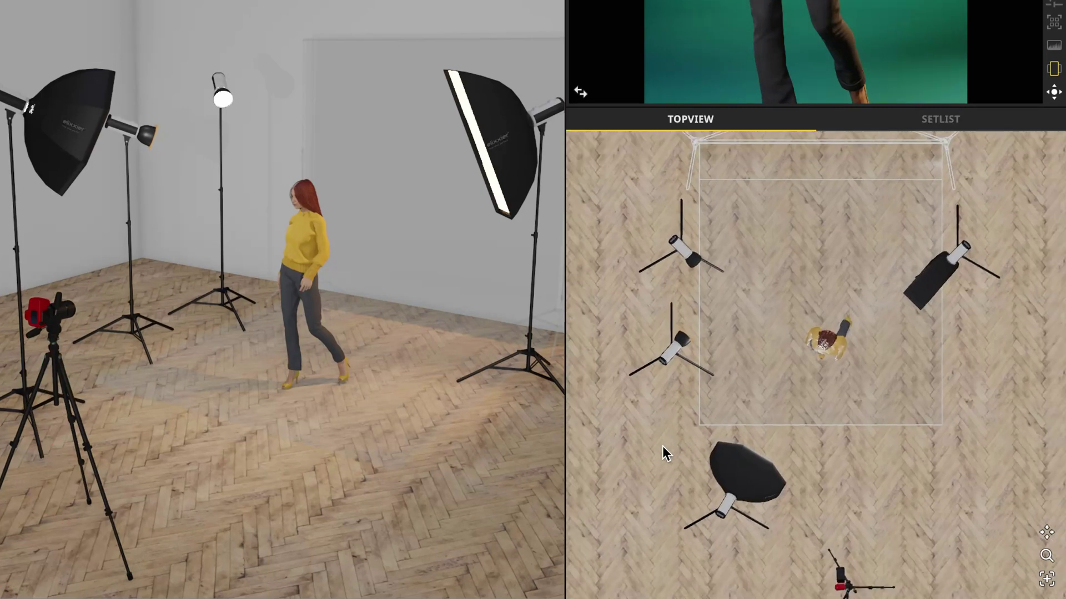
pyautogui.scroll(-1, 661, 445)
pyautogui.moveTo(658, 496); pyautogui.dragTo(624, 435)
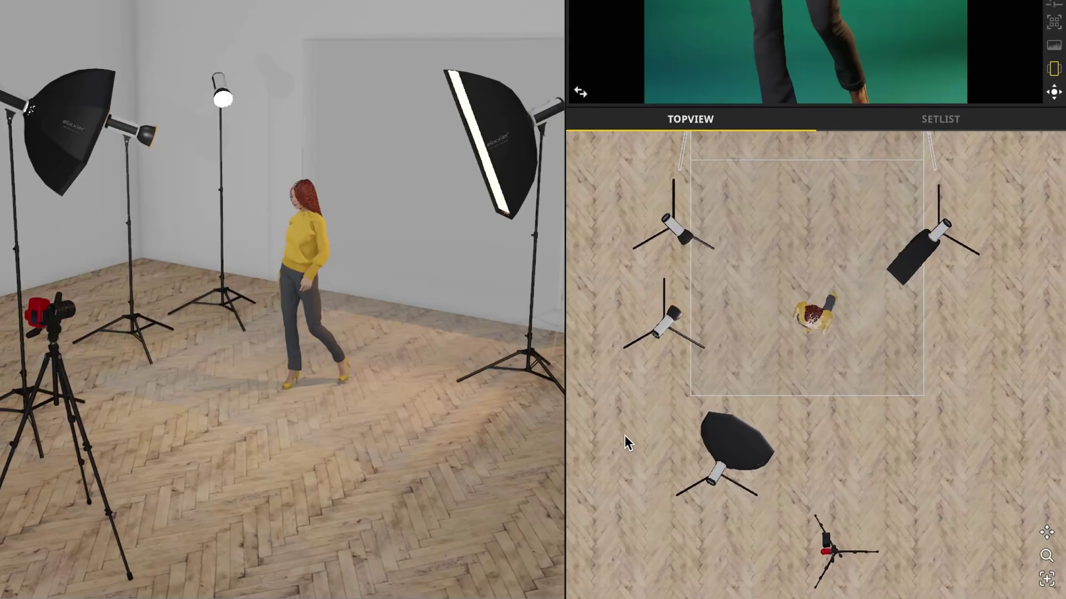
pyautogui.scroll(-1, 624, 435)
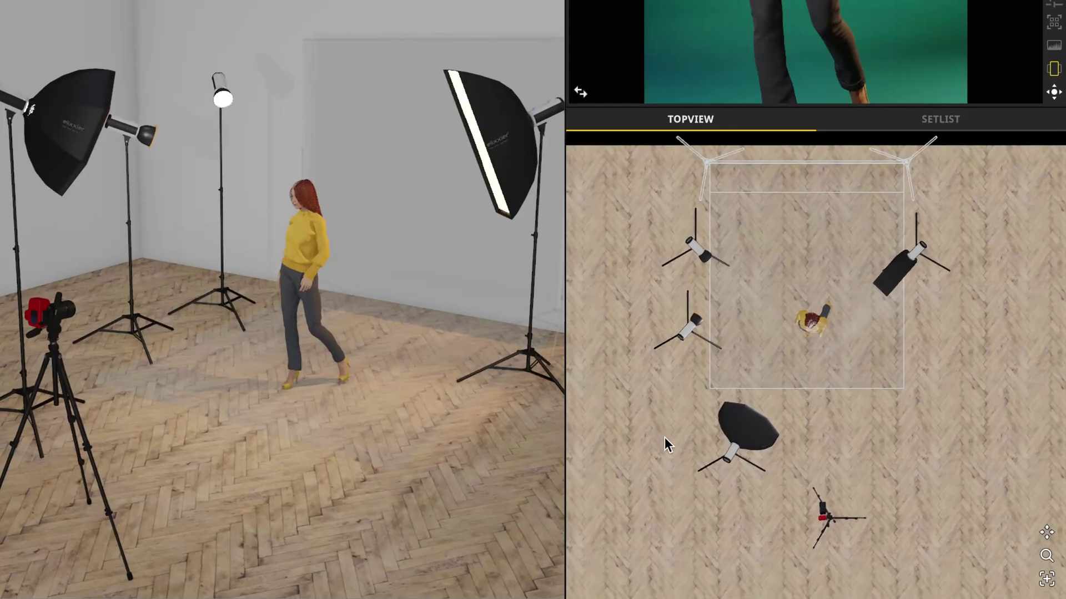
pyautogui.scroll(1, 664, 437)
pyautogui.scroll(-2, 664, 437)
pyautogui.scroll(1, 664, 437)
pyautogui.moveTo(662, 431); pyautogui.dragTo(675, 410)
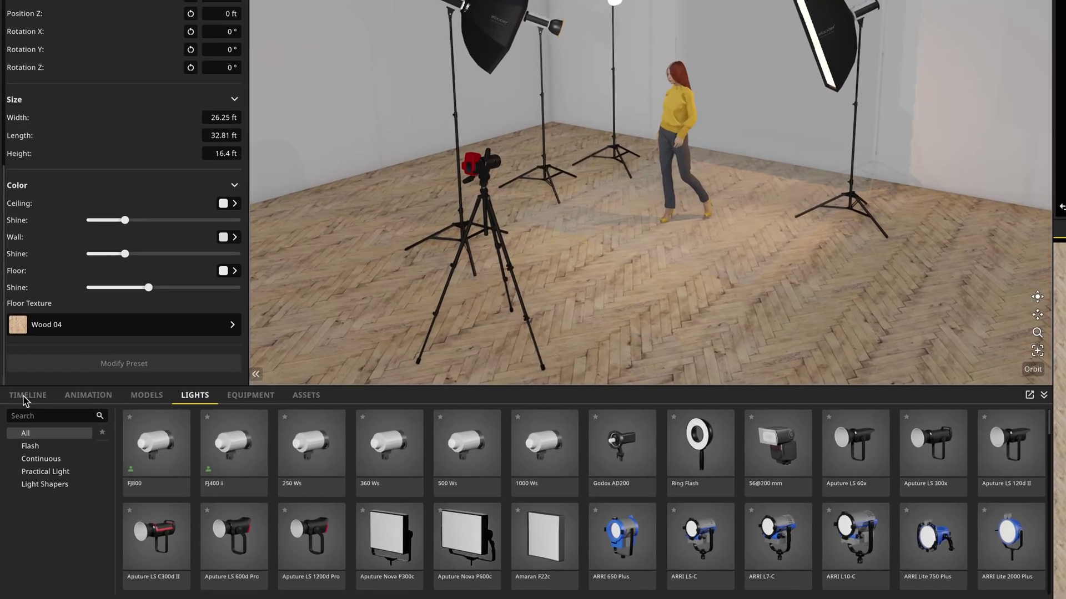
# Look through the timeline, animation and models sections below the viewport, including the list of available models
pyautogui.click(18, 451)
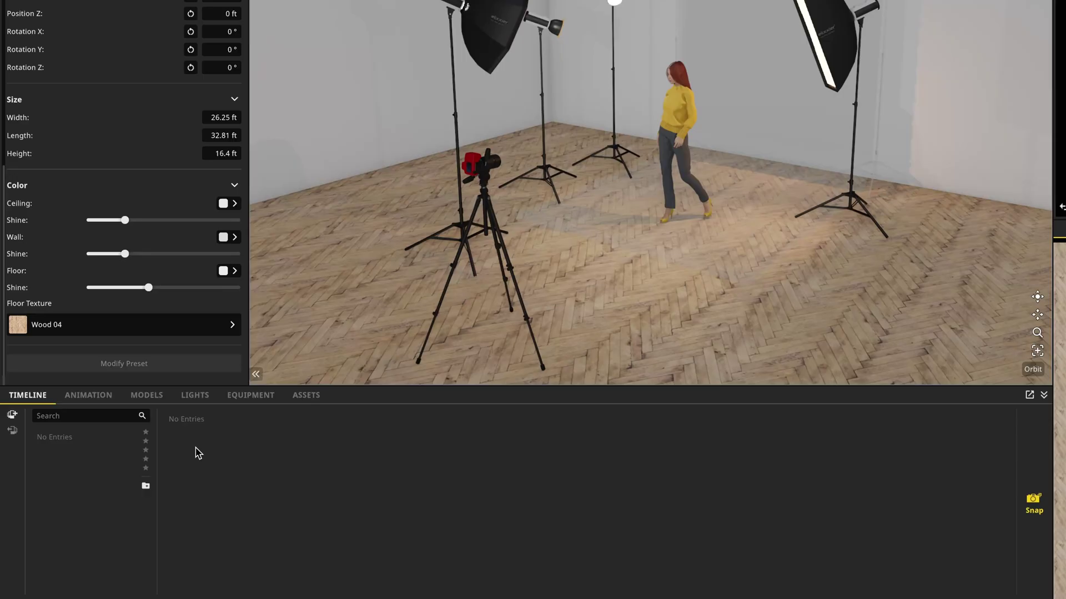
pyautogui.click(87, 396)
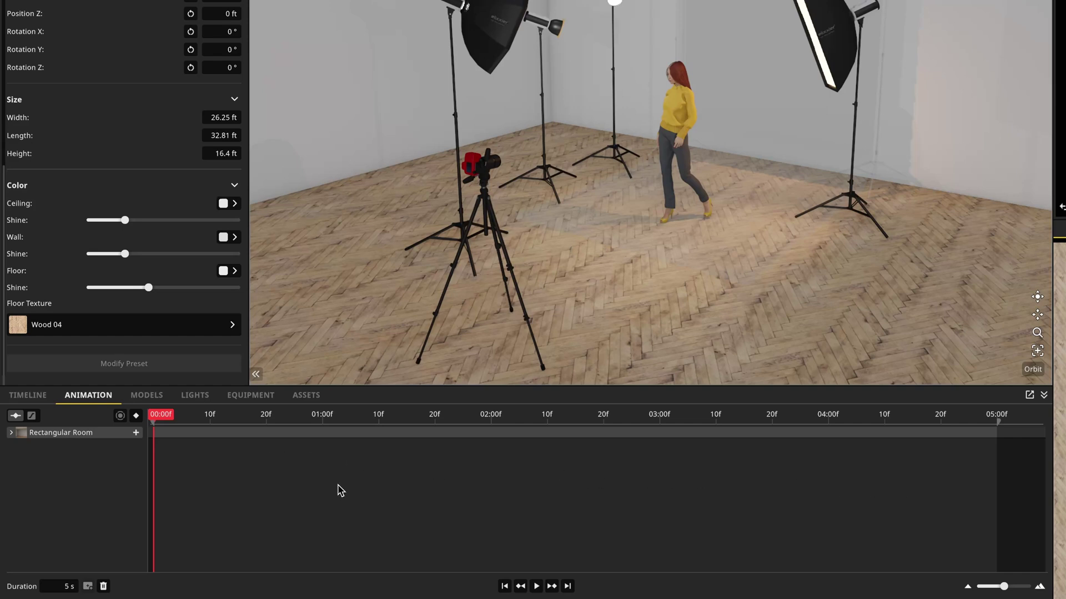
pyautogui.click(147, 395)
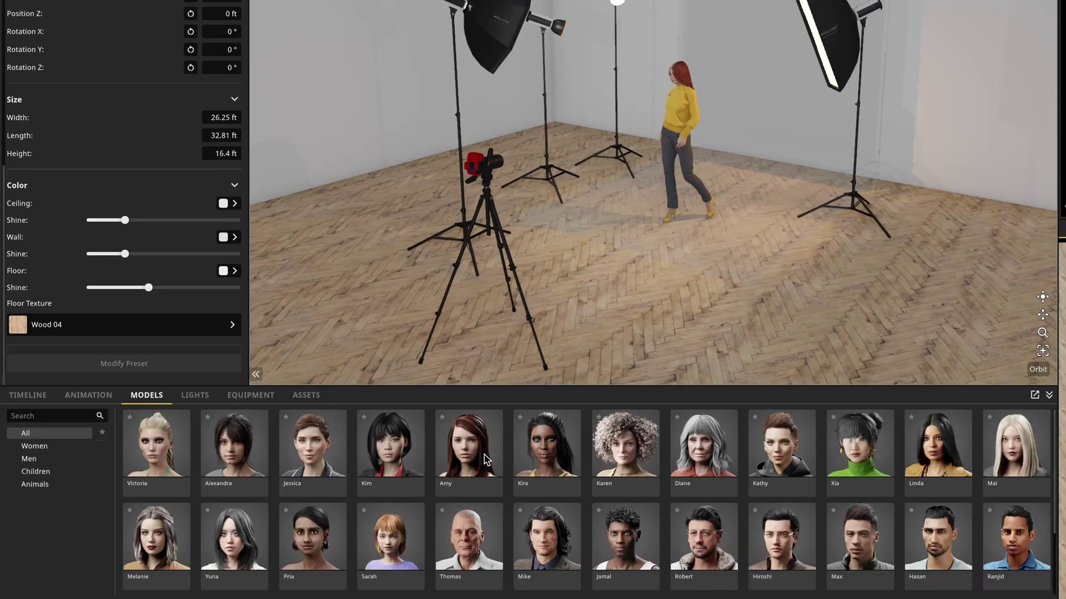
pyautogui.scroll(-2, 520, 506)
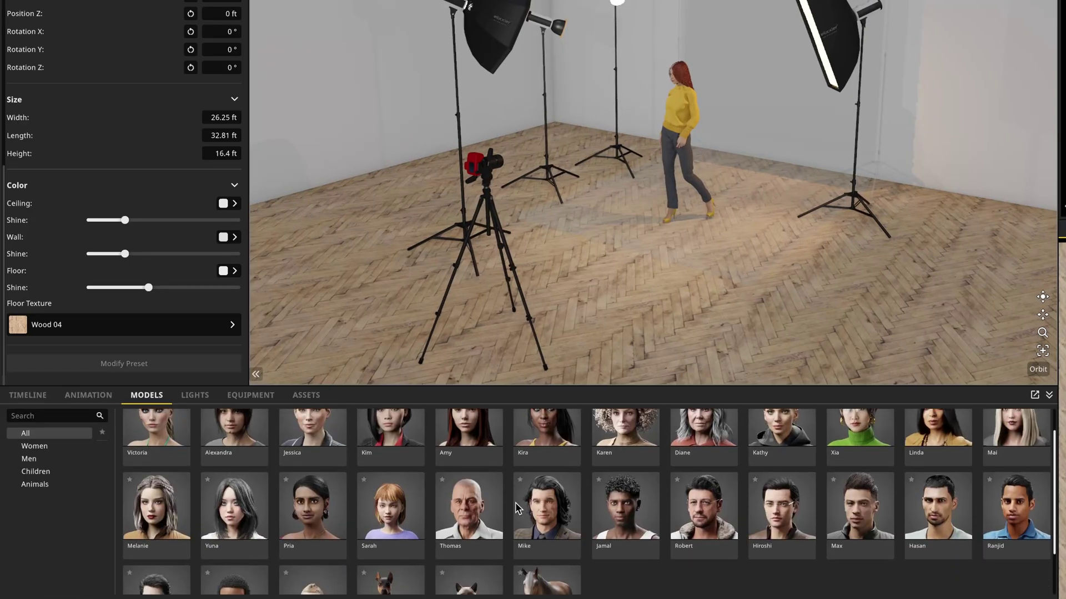
# Try adding the Melanie model from the library to the studio floor in front of the existing model
pyautogui.click(167, 505)
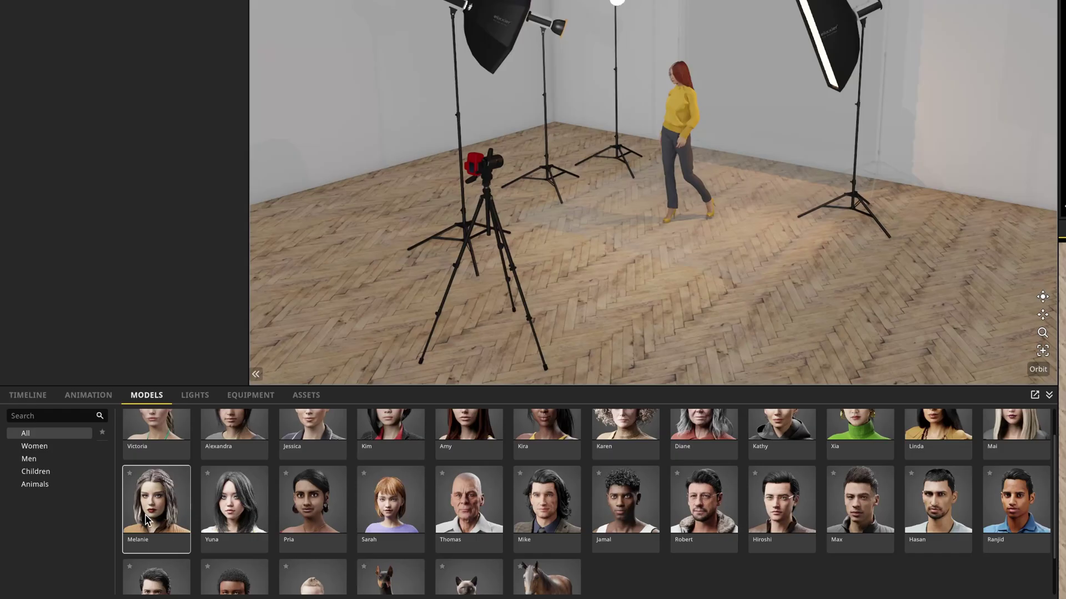
pyautogui.moveTo(147, 520); pyautogui.dragTo(688, 300)
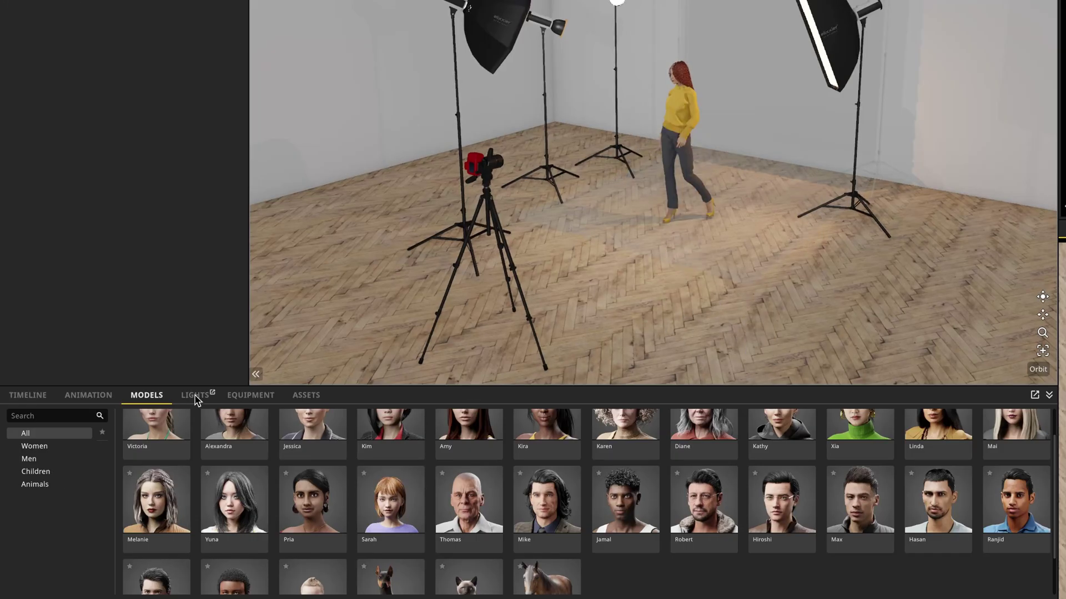
# Browse the lights library, from the full list to the Continuous, Practical Light and Light Shapers categories
pyautogui.click(195, 396)
pyautogui.scroll(-1, 589, 490)
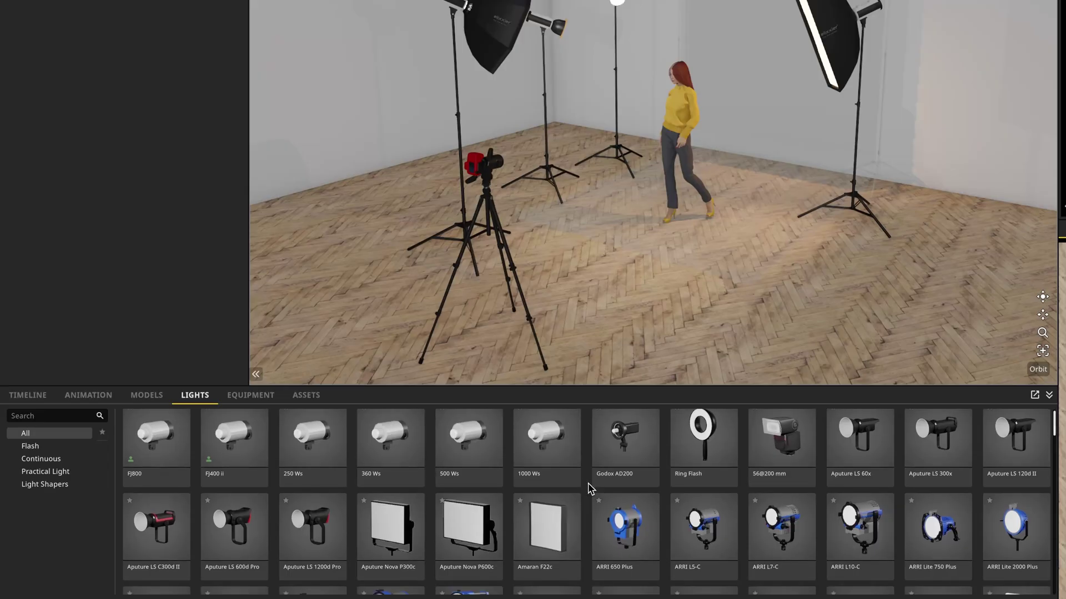
pyautogui.scroll(-4, 590, 490)
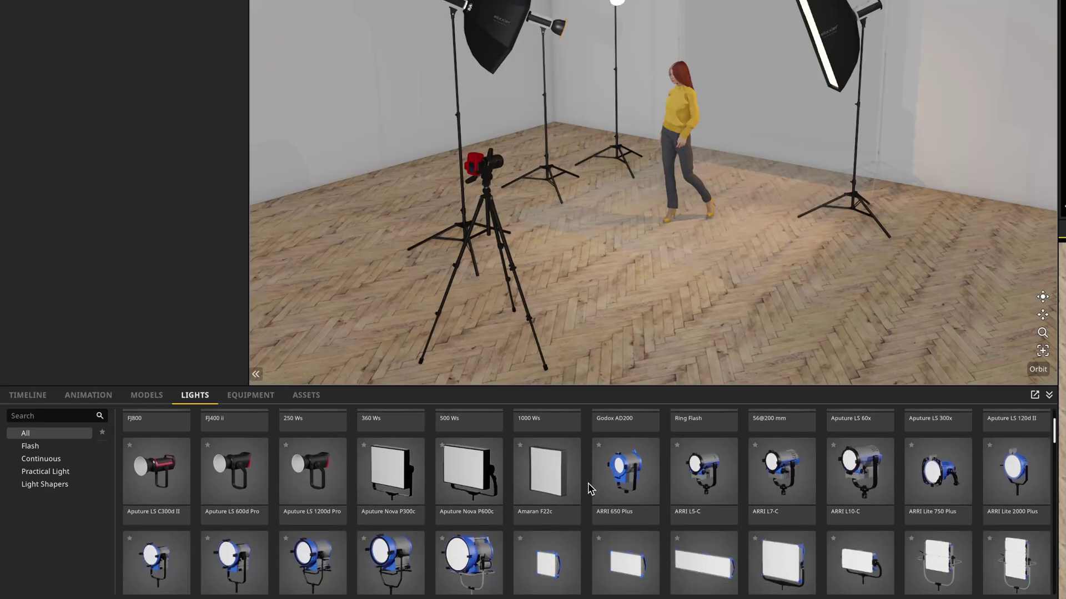
pyautogui.scroll(-4, 589, 490)
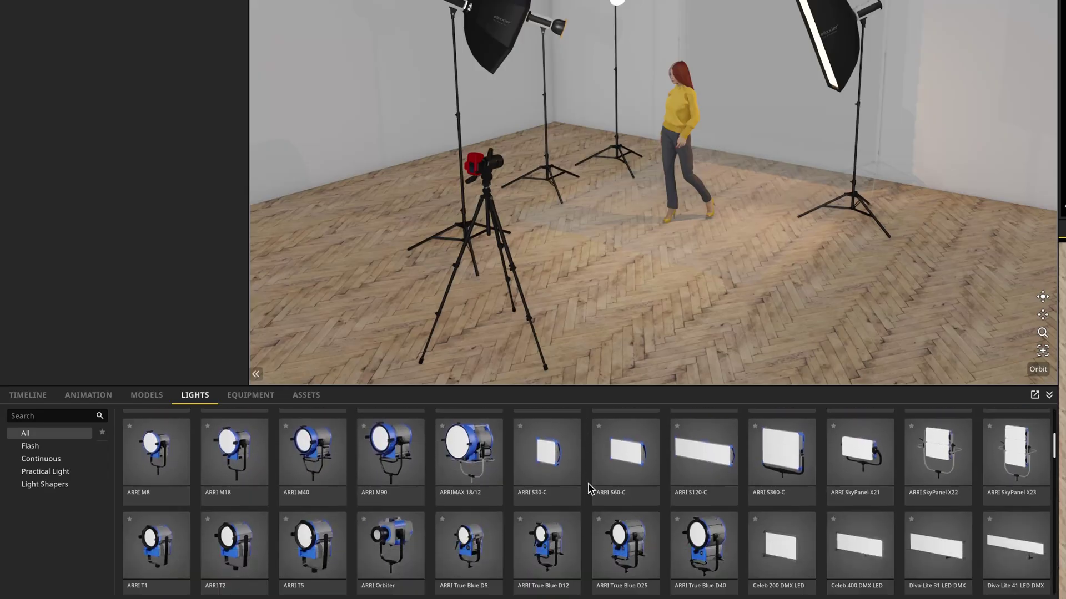
pyautogui.scroll(-5, 590, 490)
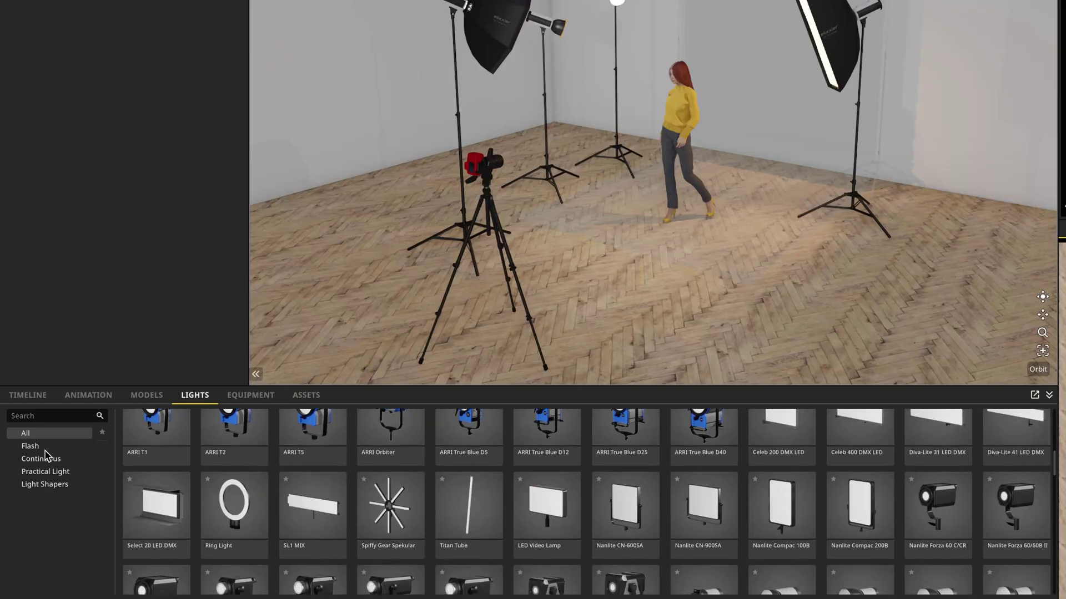
pyautogui.click(47, 461)
pyautogui.click(51, 472)
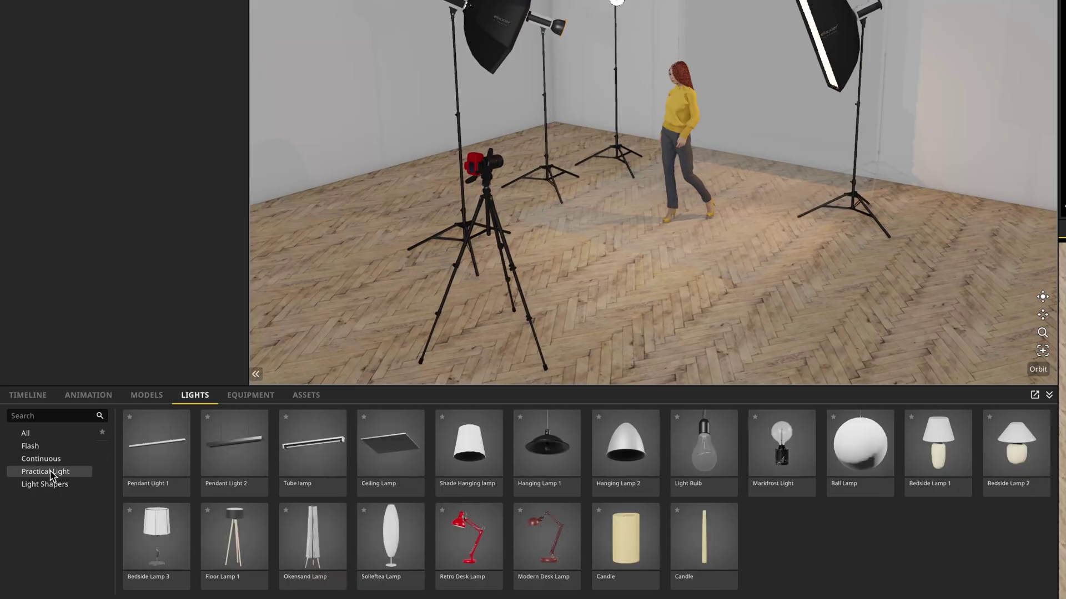
pyautogui.click(54, 486)
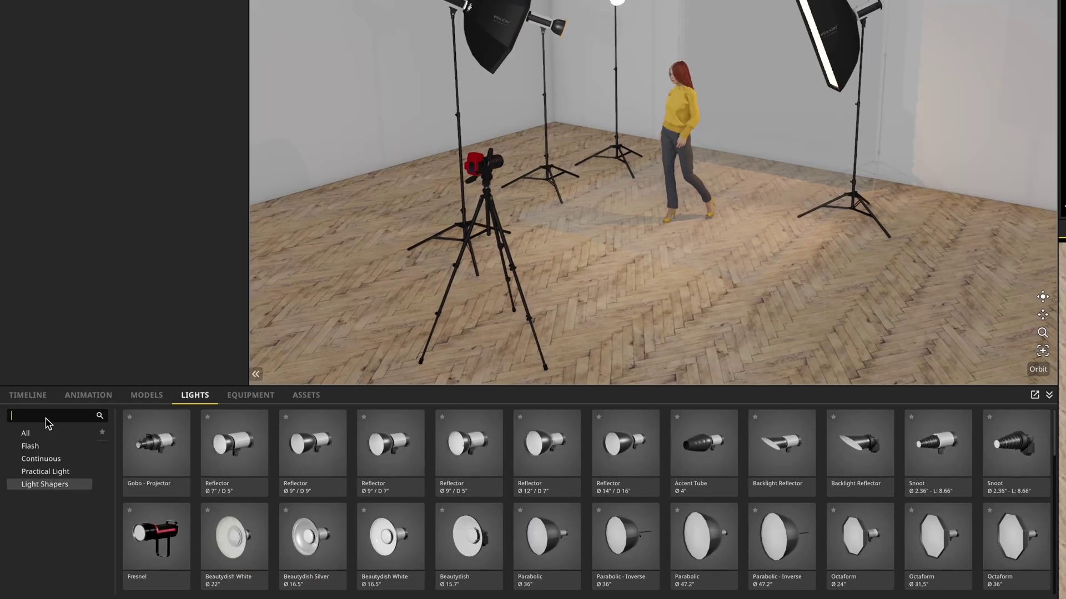
# Search the light shapers for "proje" and try adding the Gobo - Projector to the set
pyautogui.write('proje')
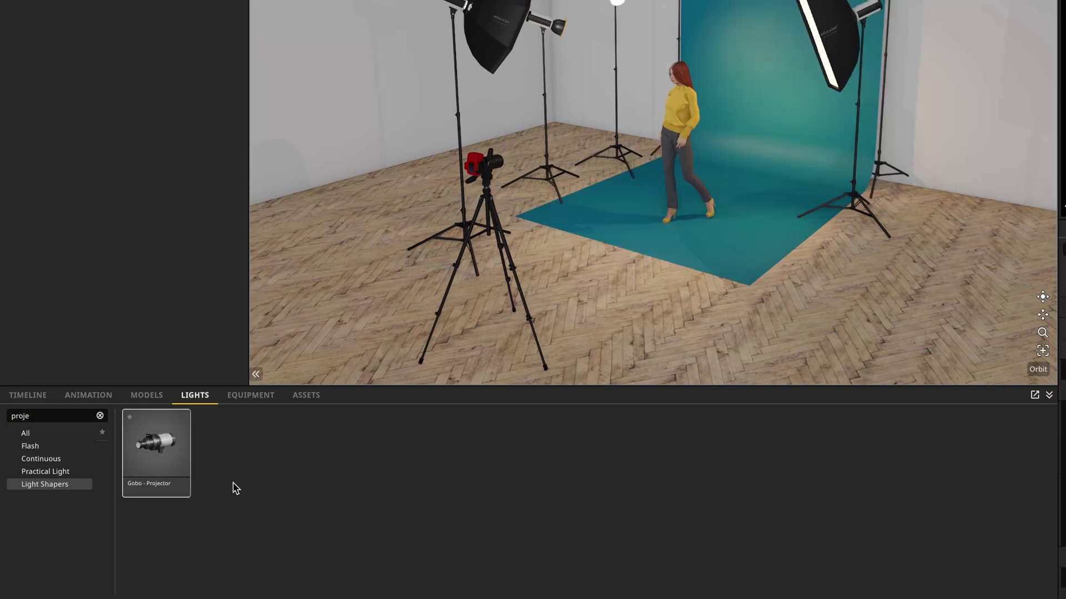
pyautogui.moveTo(159, 459); pyautogui.dragTo(248, 426)
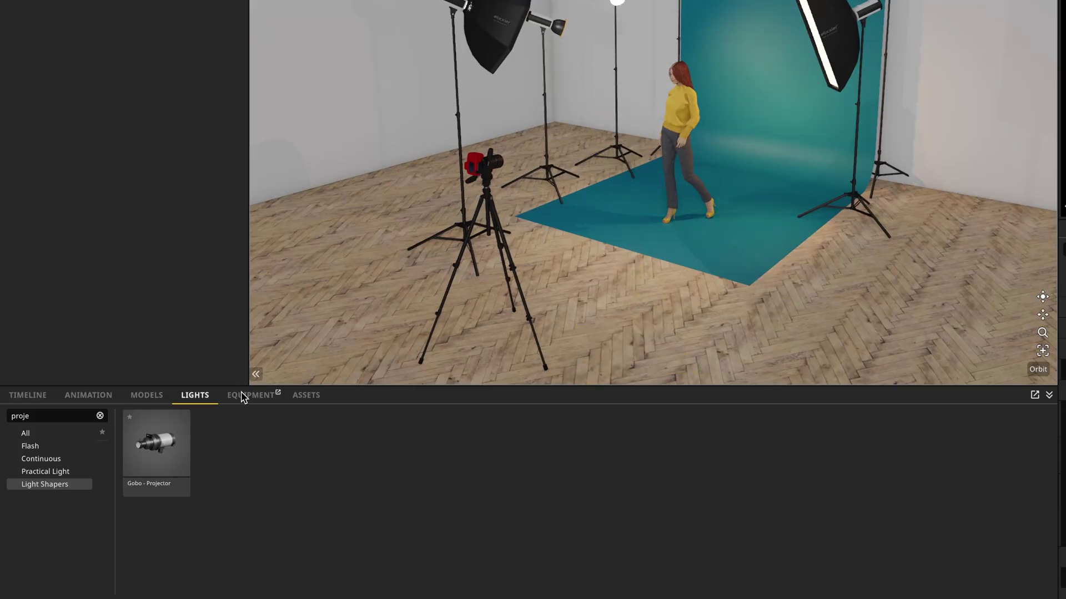
# Try out the 80 x 40" V-Flat from the equipment library beside the backdrop and remove it from the set
pyautogui.click(242, 395)
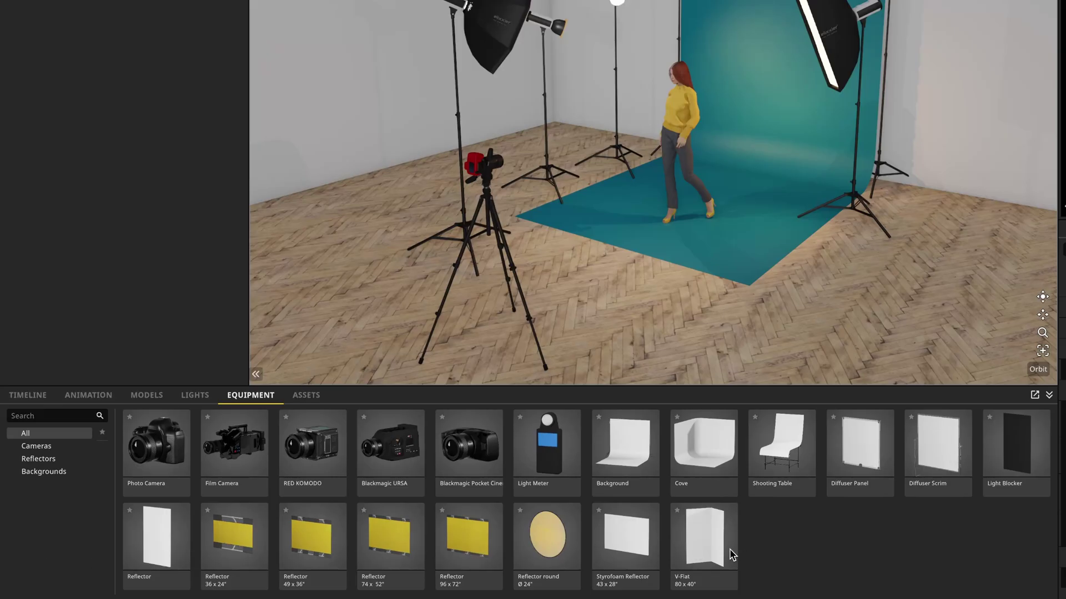
pyautogui.moveTo(707, 548); pyautogui.dragTo(828, 291)
pyautogui.moveTo(936, 301); pyautogui.dragTo(903, 298)
pyautogui.press('Delete')
# Browse the assets library through the Props category and its Plants subcategory
pyautogui.click(307, 395)
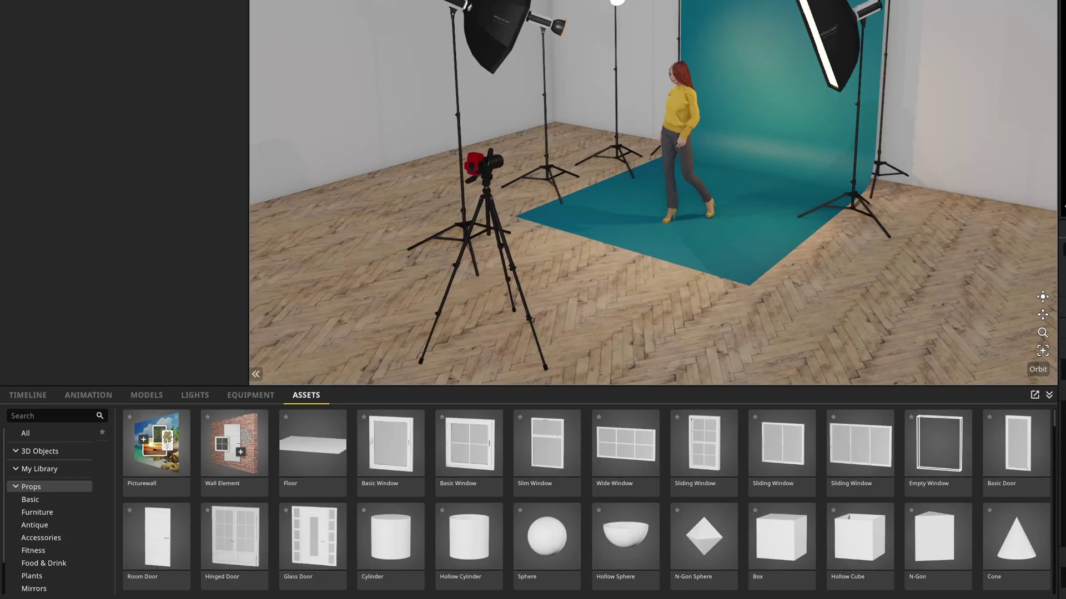
pyautogui.moveTo(1053, 417); pyautogui.dragTo(1056, 460)
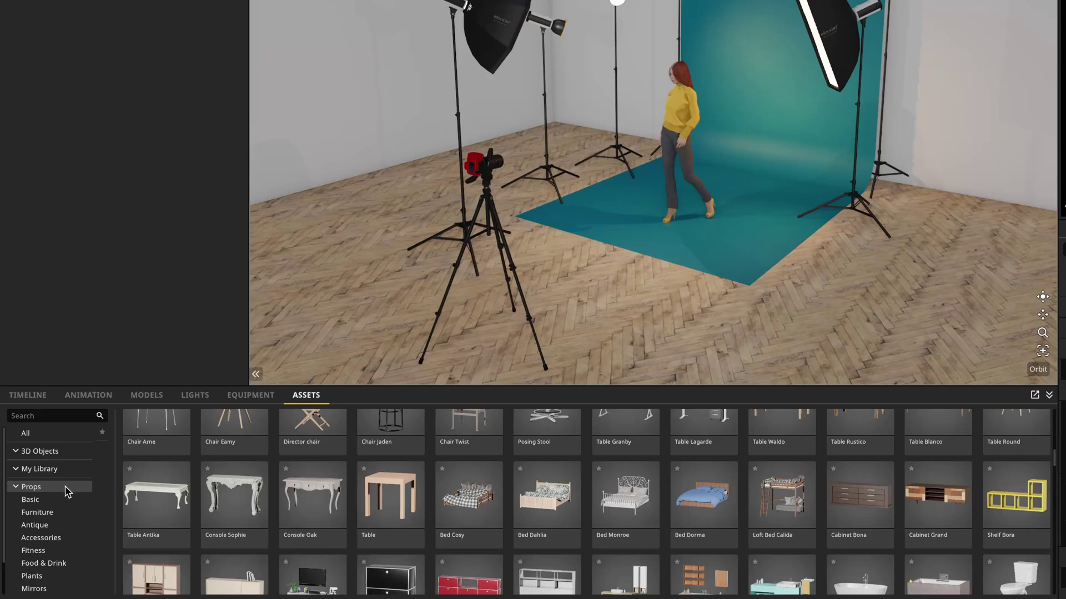
pyautogui.scroll(-1, 38, 525)
pyautogui.scroll(-1, 39, 525)
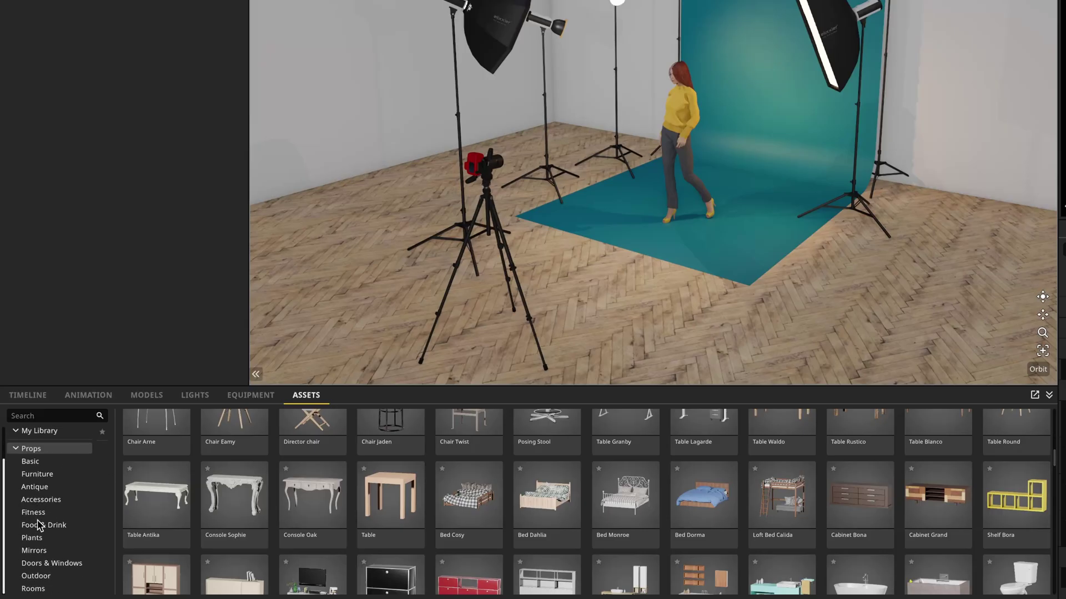
pyautogui.click(33, 539)
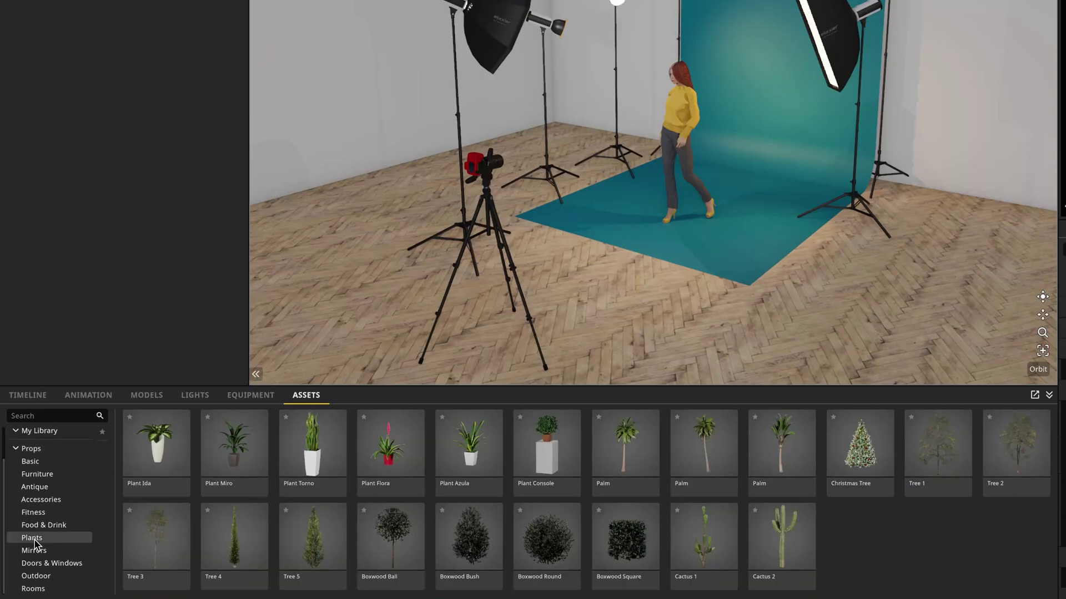
pyautogui.click(34, 449)
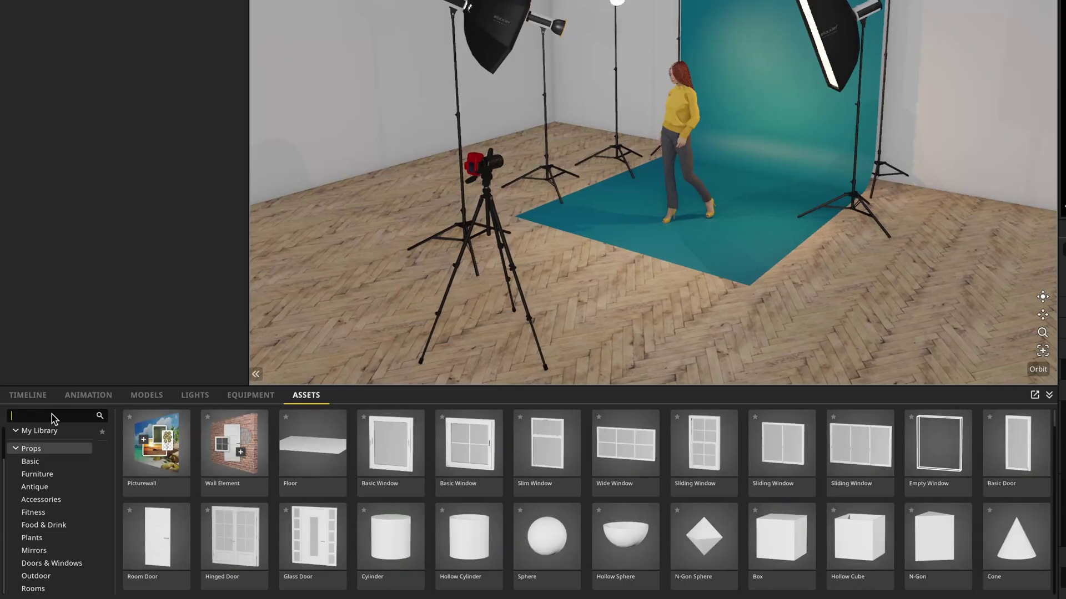
# Search the props for "chair" and try the Chair Jaden stool on the backdrop beside the model
pyautogui.write('chair')
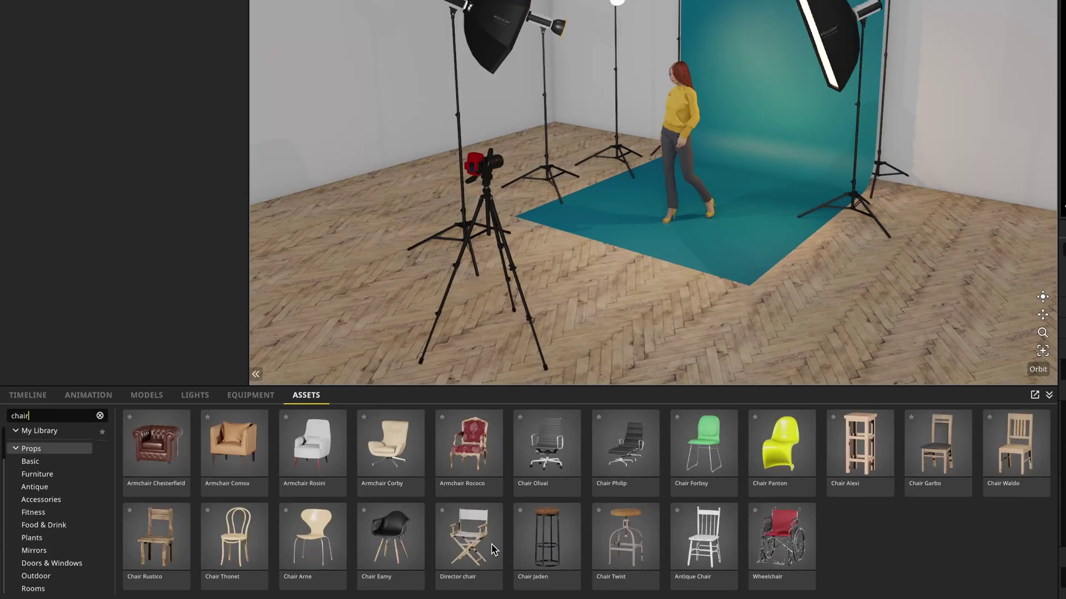
pyautogui.moveTo(549, 540); pyautogui.dragTo(751, 205)
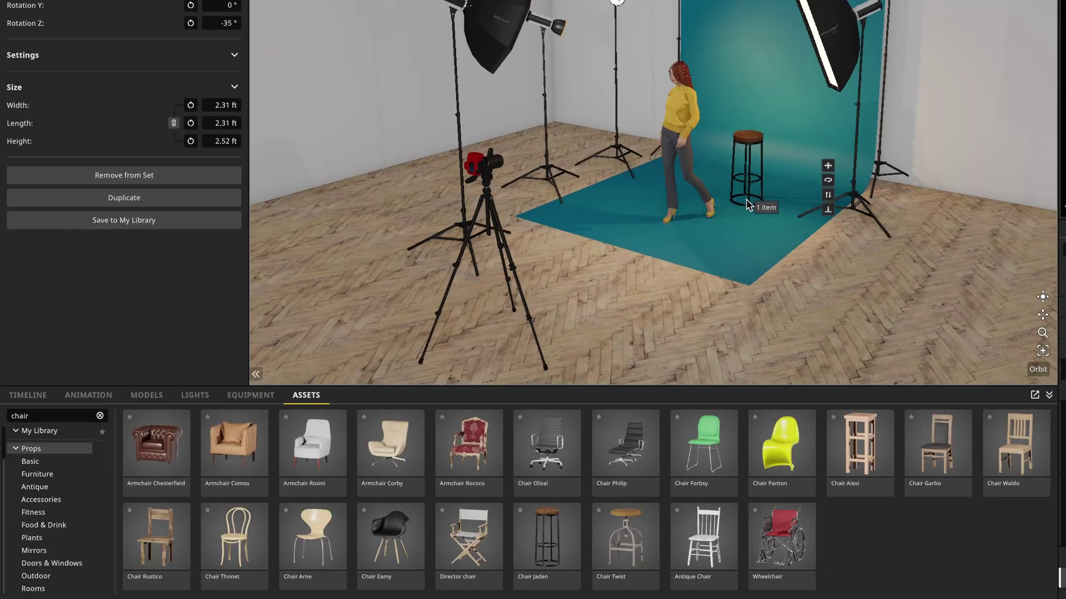
pyautogui.click(719, 288)
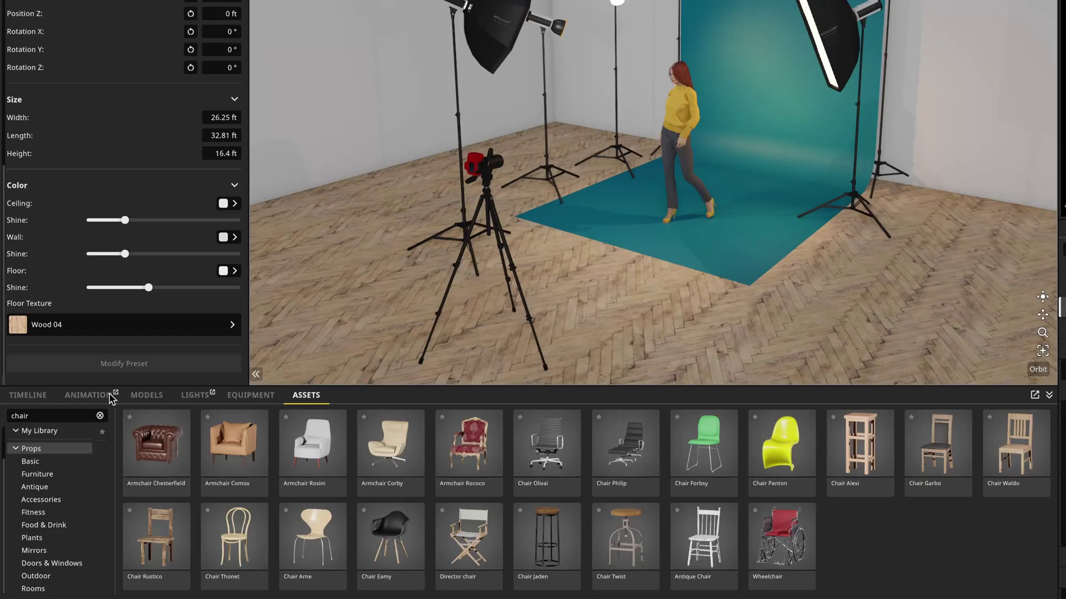
# Detach the assets library into a floating window over the viewport and collapse the docked lower panel
pyautogui.click(1035, 395)
pyautogui.moveTo(1001, 85); pyautogui.dragTo(349, 142)
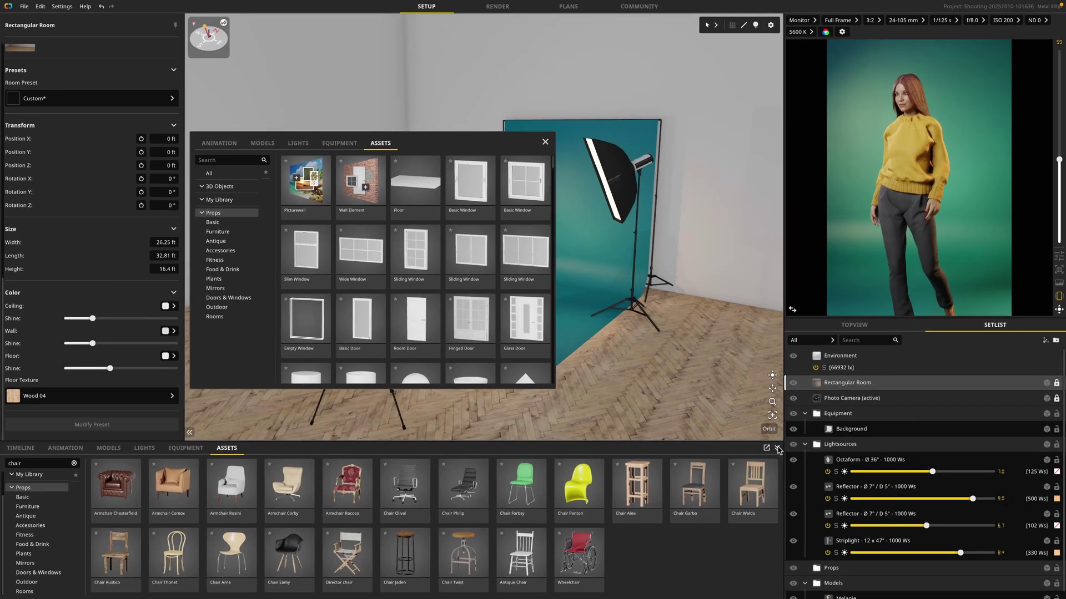
pyautogui.click(778, 450)
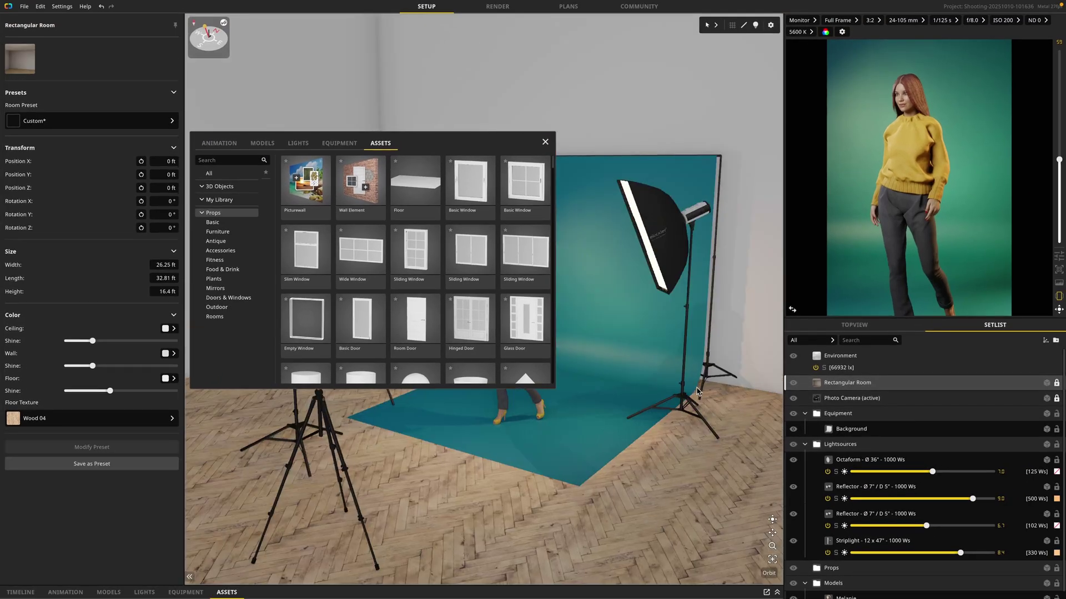
pyautogui.moveTo(487, 149); pyautogui.dragTo(325, 129)
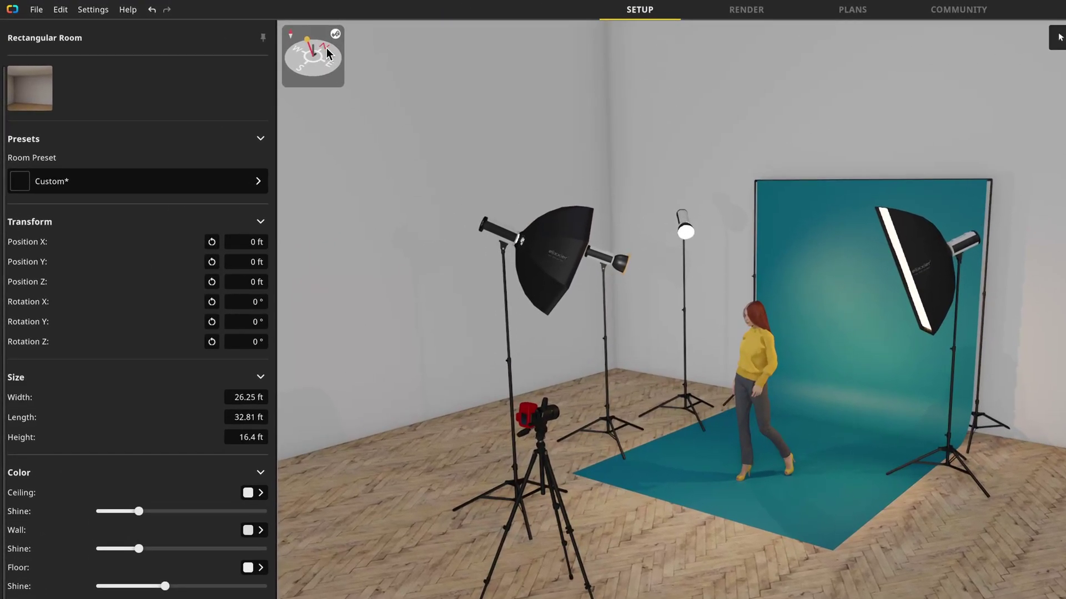
# Open the environment settings to view the background and sun options
pyautogui.click(326, 72)
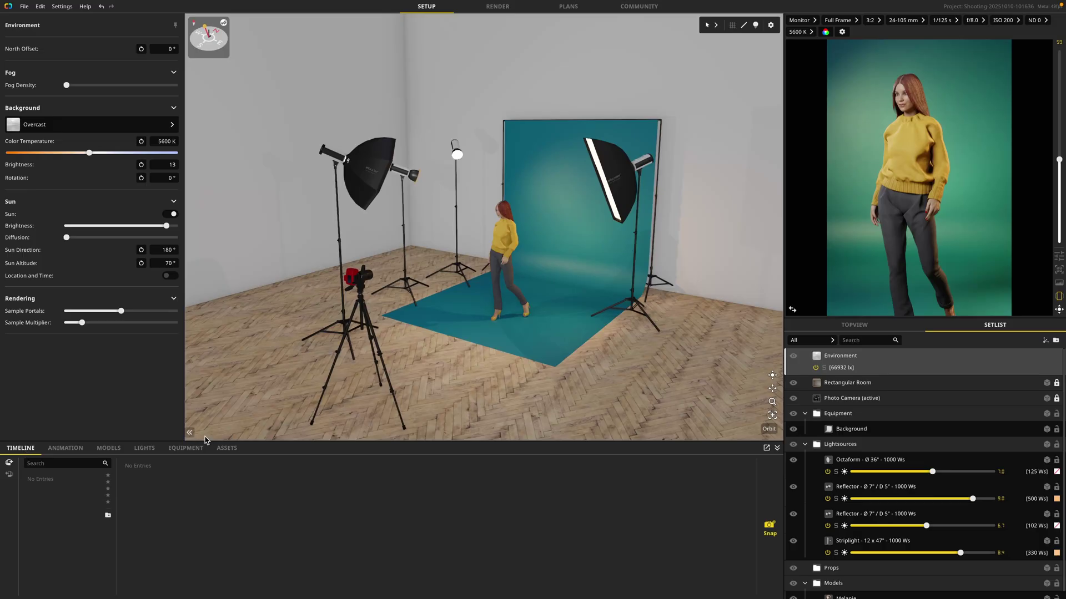
pyautogui.moveTo(568, 356); pyautogui.dragTo(564, 349)
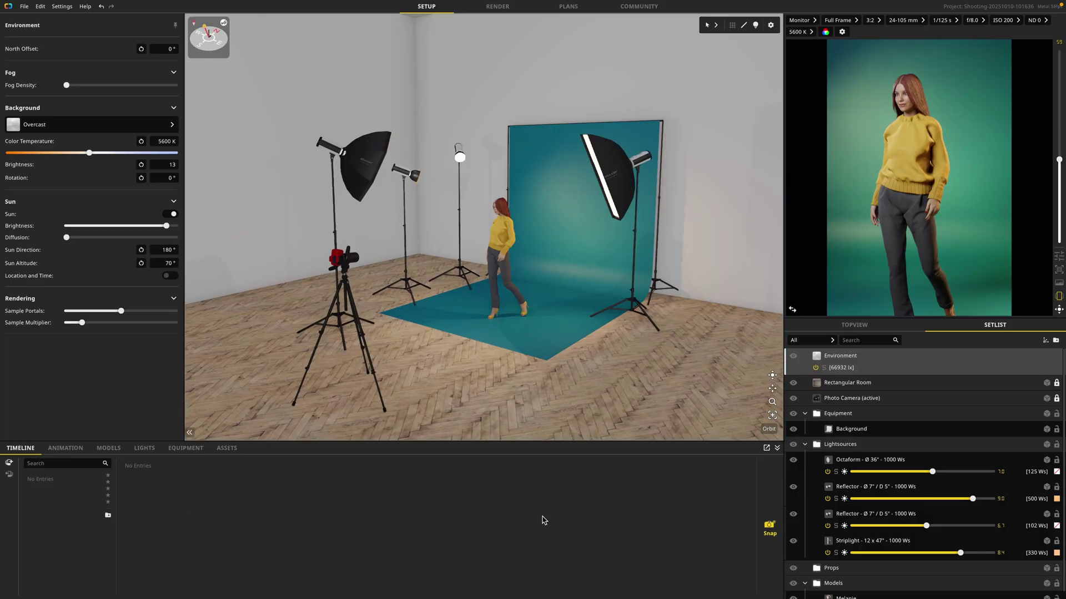
# Snap a shot of the current camera view into the timeline
pyautogui.click(768, 534)
pyautogui.moveTo(948, 178)
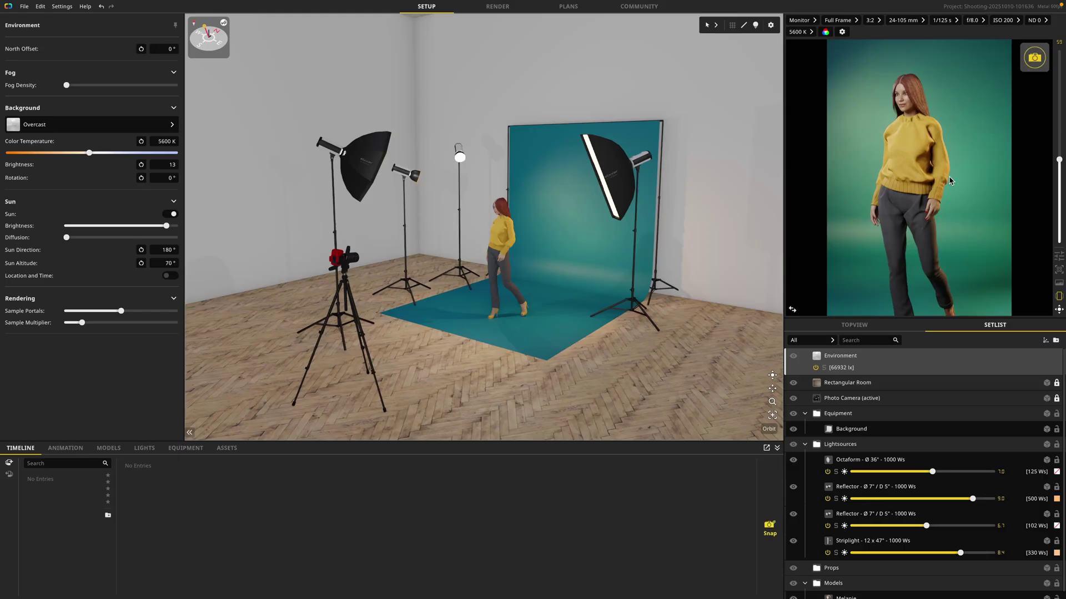
pyautogui.click(1034, 59)
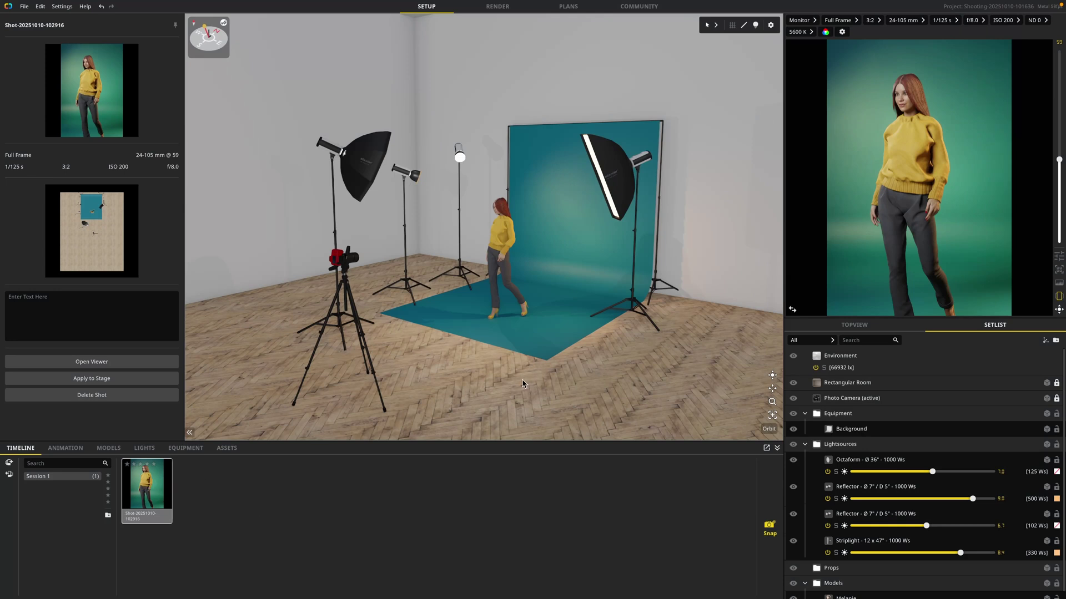
# Apply the saved shot from Session 1 in the timeline back to the stage
pyautogui.moveTo(522, 383)
pyautogui.mouseDown(button='right')
pyautogui.moveTo(459, 378)
pyautogui.moveTo(514, 380)
pyautogui.mouseUp(button='right')
pyautogui.moveTo(619, 326)
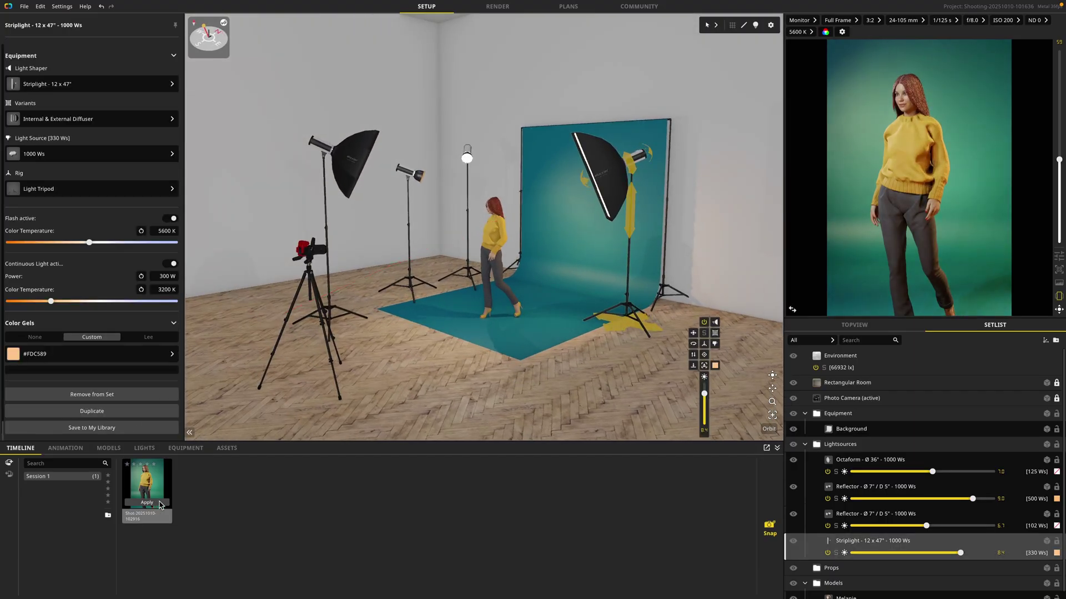
pyautogui.click(159, 503)
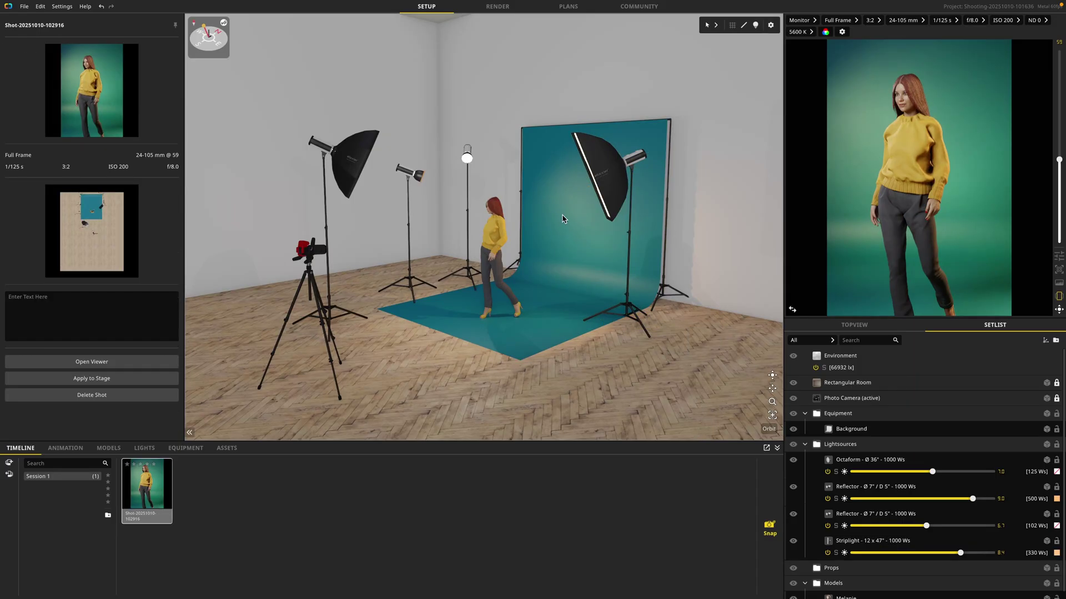
# Change the backdrop's custom color to the golden brown #885F03
pyautogui.click(562, 218)
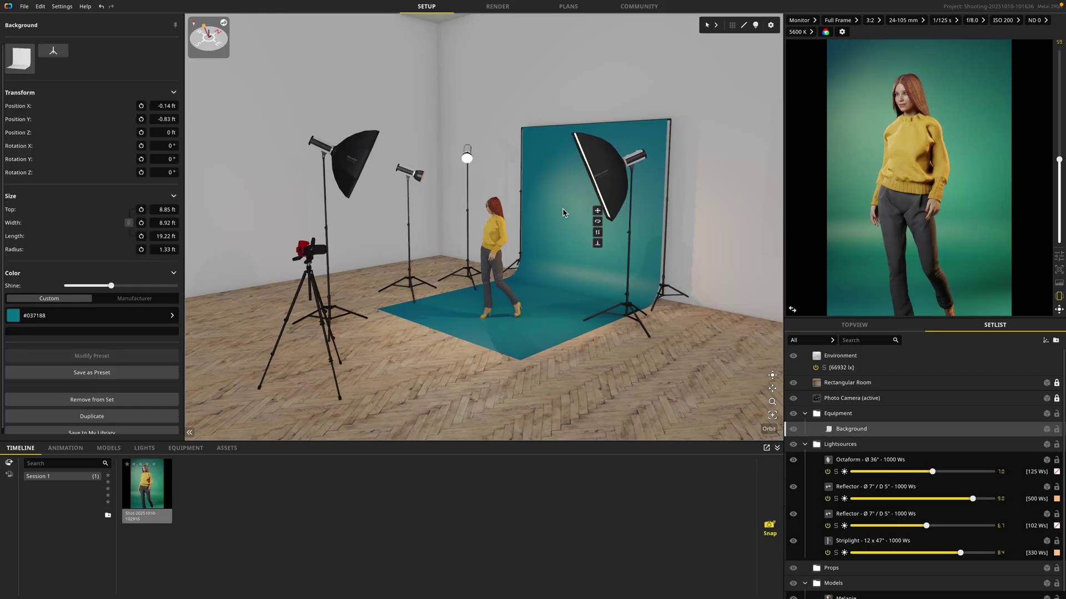
pyautogui.click(137, 316)
pyautogui.moveTo(284, 298); pyautogui.dragTo(282, 331)
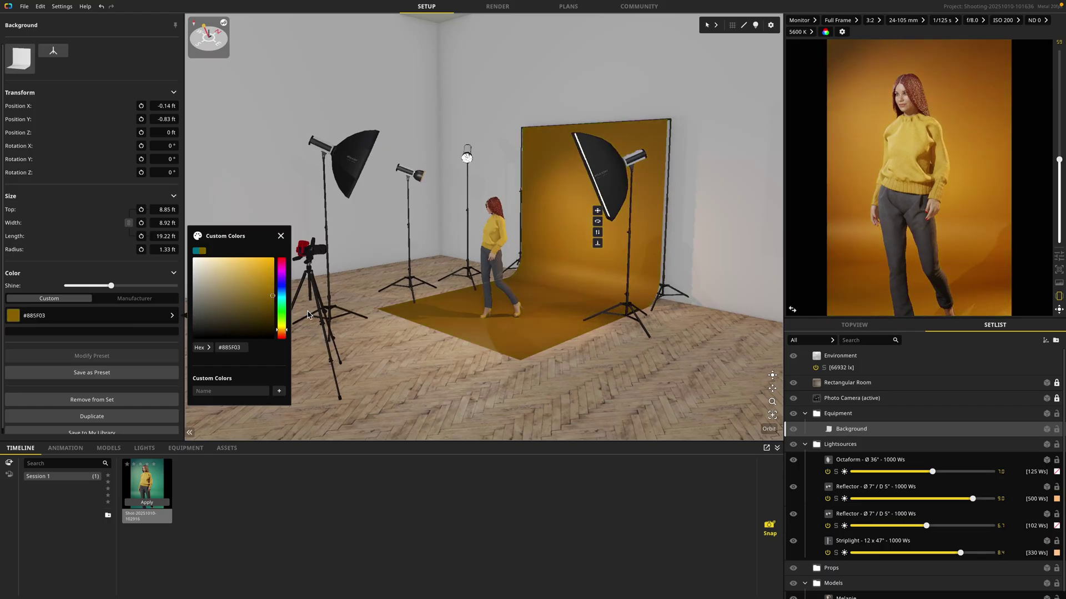
# Change the model's clothing to the pink off-shoulder top with light yellow trousers
pyautogui.click(493, 240)
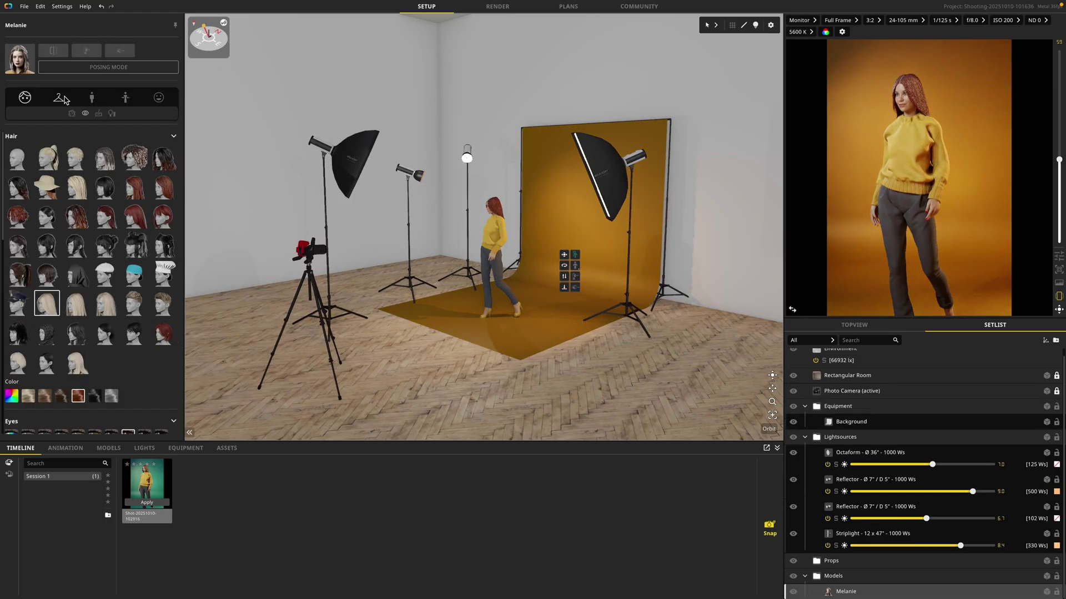
pyautogui.click(61, 98)
pyautogui.click(75, 351)
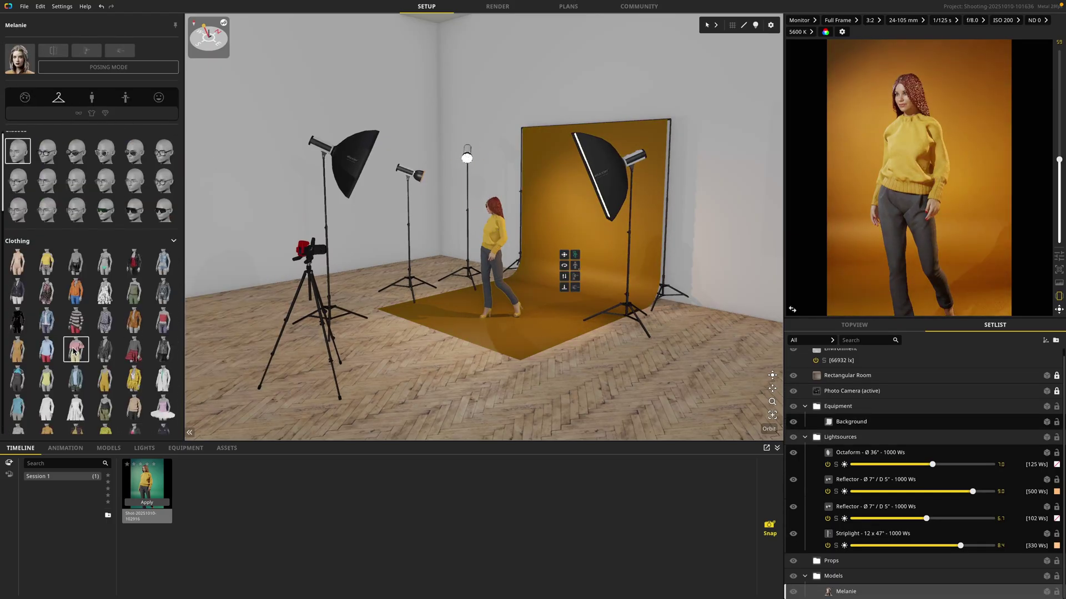
# Give the rear reflector with Grid No. 3 a cyan #00D5FF color gel and raise its power to 8.4
pyautogui.click(466, 172)
pyautogui.click(467, 161)
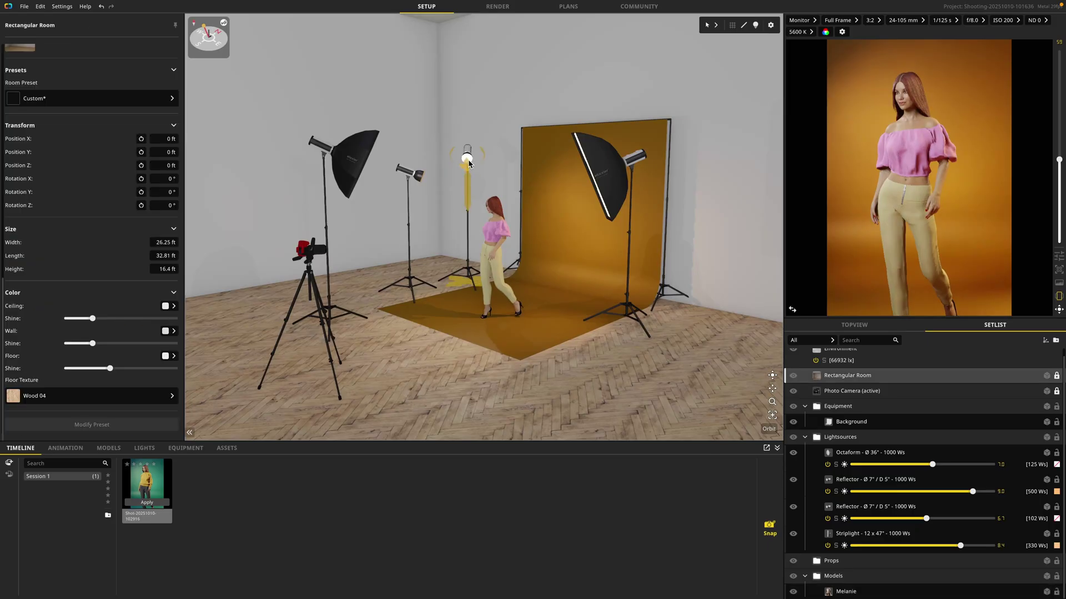
pyautogui.click(542, 327)
pyautogui.moveTo(647, 317); pyautogui.dragTo(655, 253)
pyautogui.moveTo(531, 367); pyautogui.dragTo(530, 355)
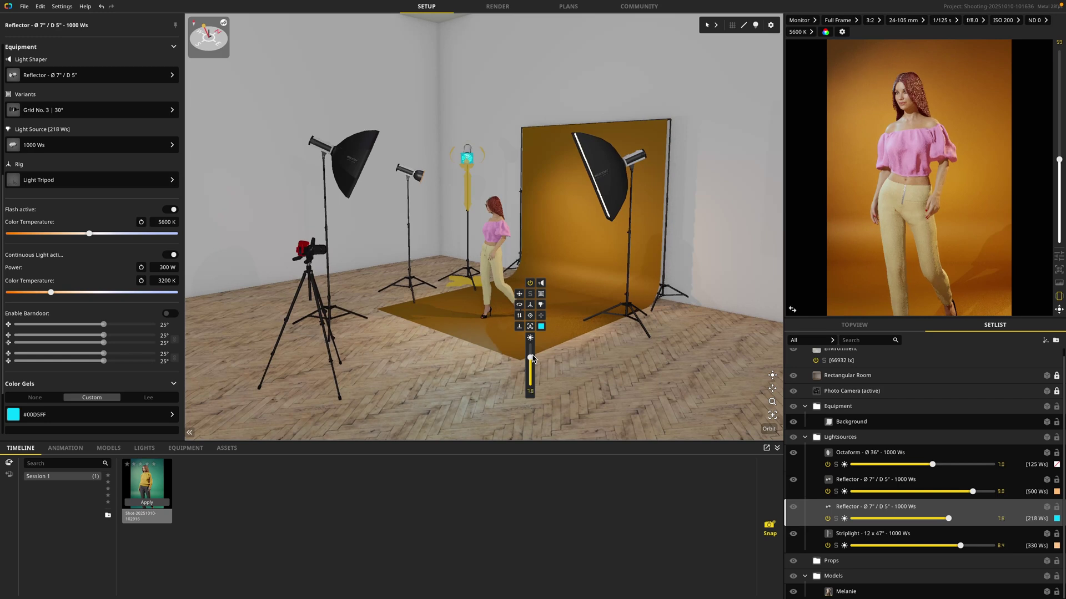
pyautogui.click(456, 366)
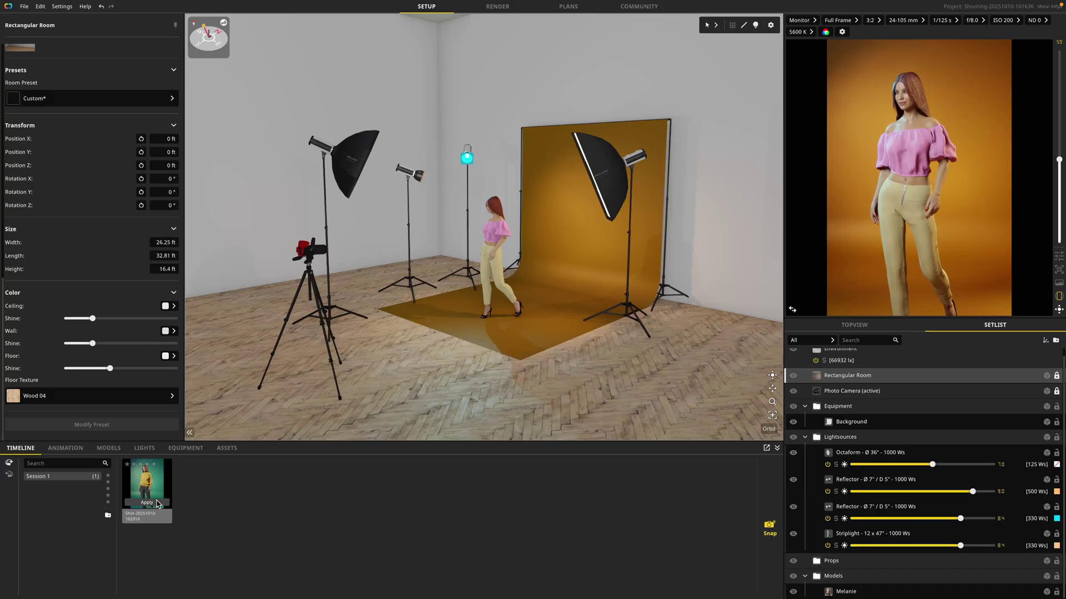
# Snap the orange setup into the timeline and apply the two saved shots alternately to the stage, ending on the new one
pyautogui.click(768, 527)
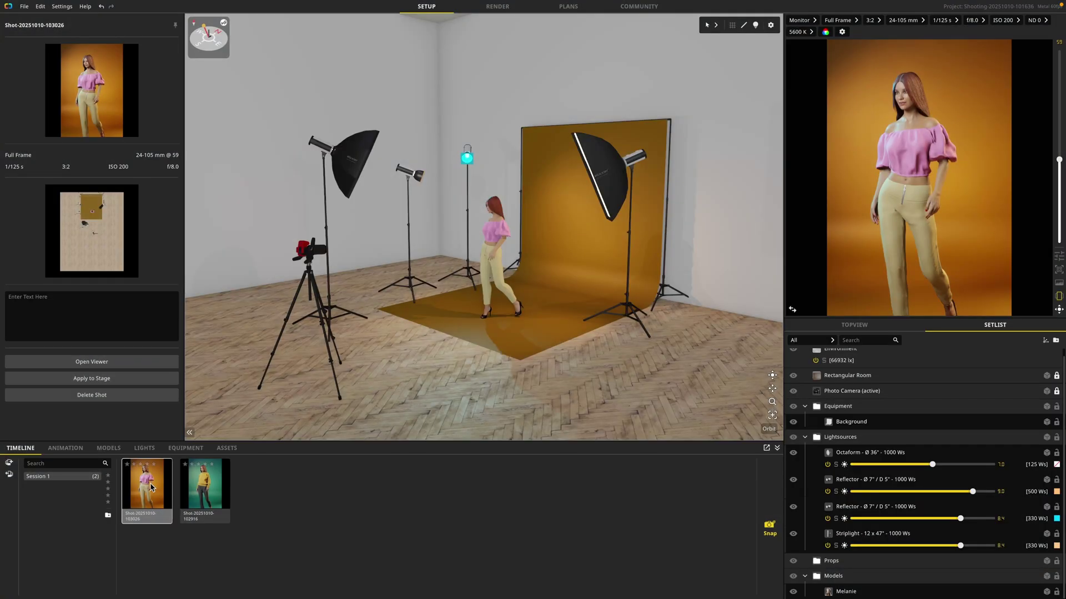
pyautogui.doubleClick(218, 485)
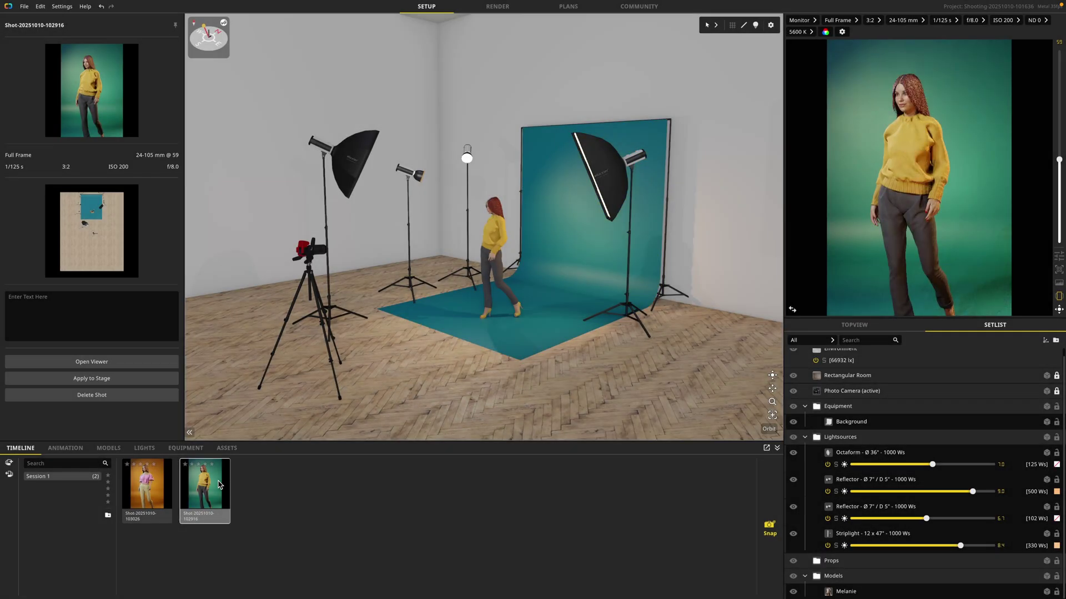
pyautogui.doubleClick(147, 482)
pyautogui.doubleClick(194, 482)
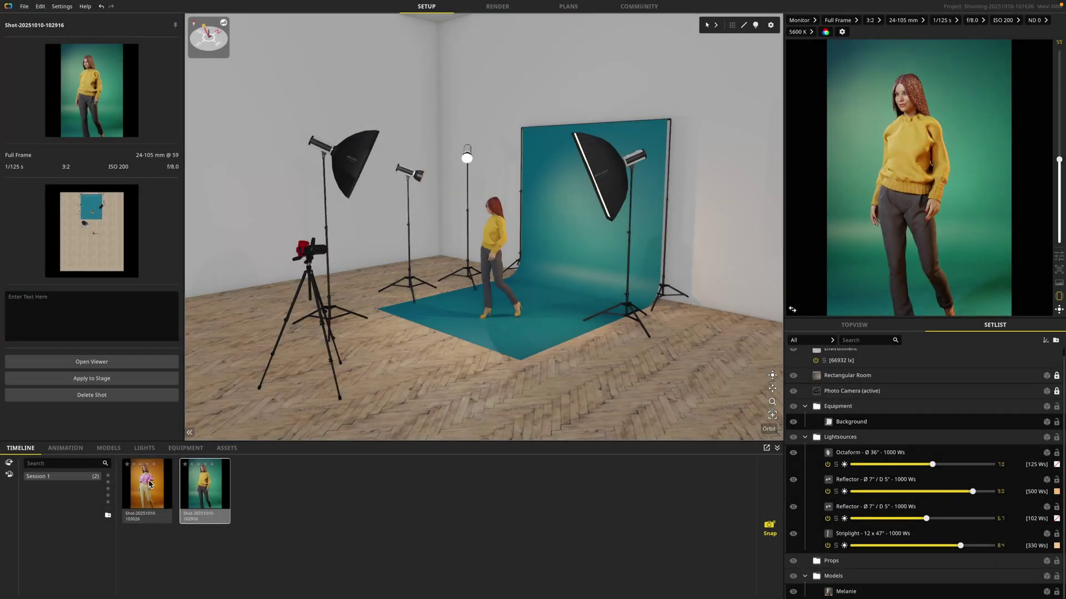
pyautogui.doubleClick(150, 486)
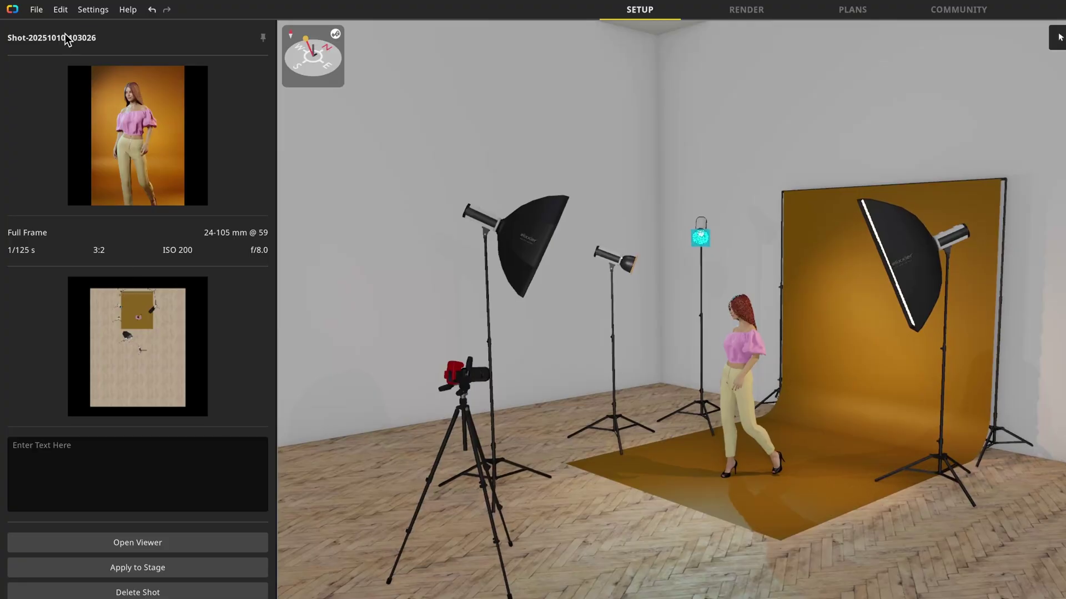
# Rename the shot with the orange backdrop as Orange
pyautogui.doubleClick(64, 38)
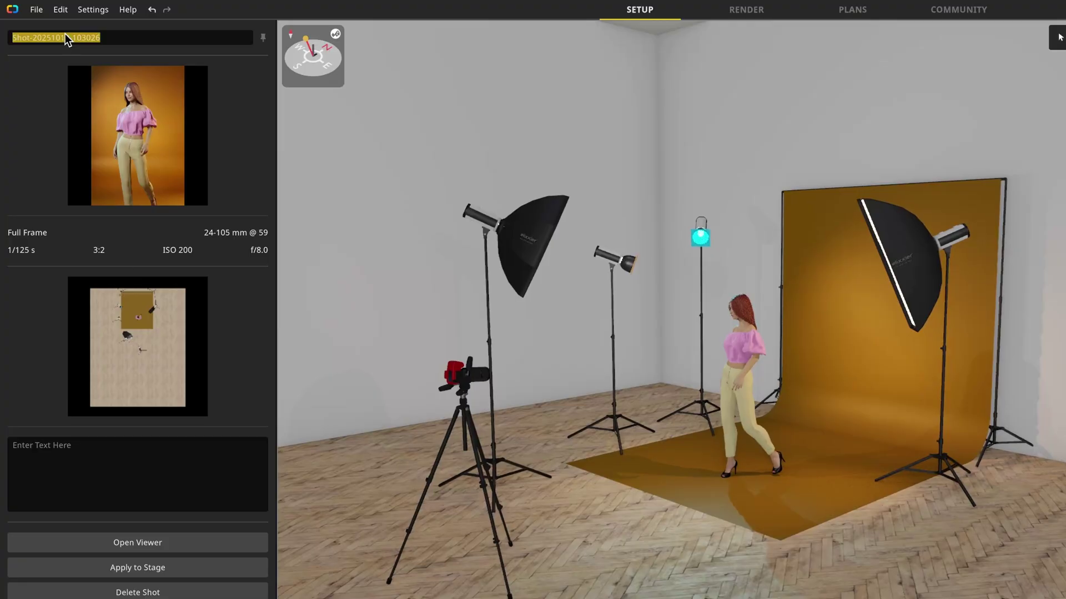
pyautogui.write('Orange')
pyautogui.press('Return')
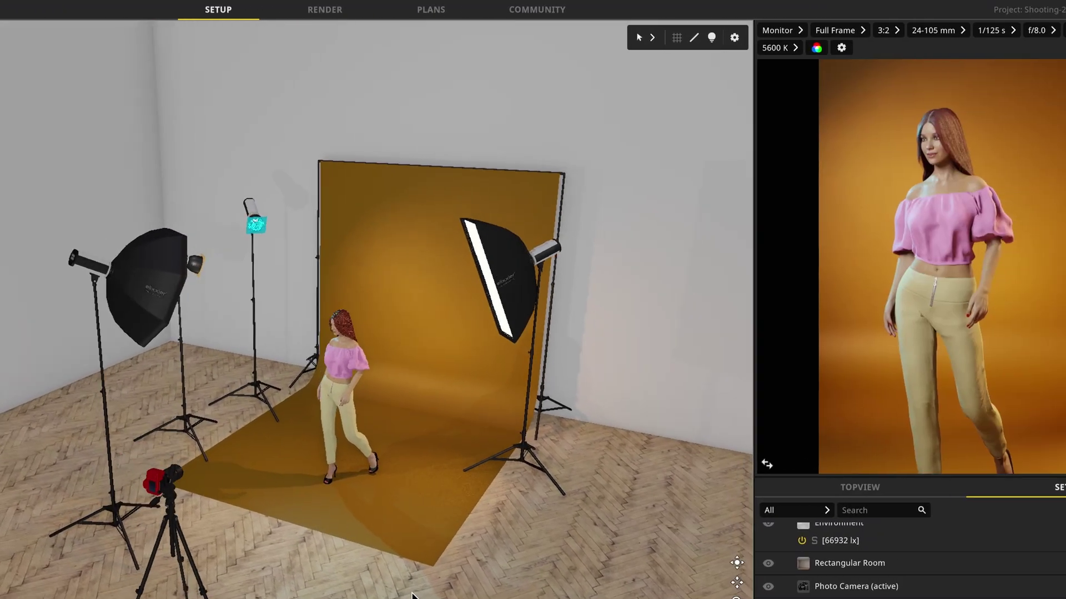
# Make the model's head and eyes look toward the camera
pyautogui.moveTo(412, 593); pyautogui.dragTo(382, 551)
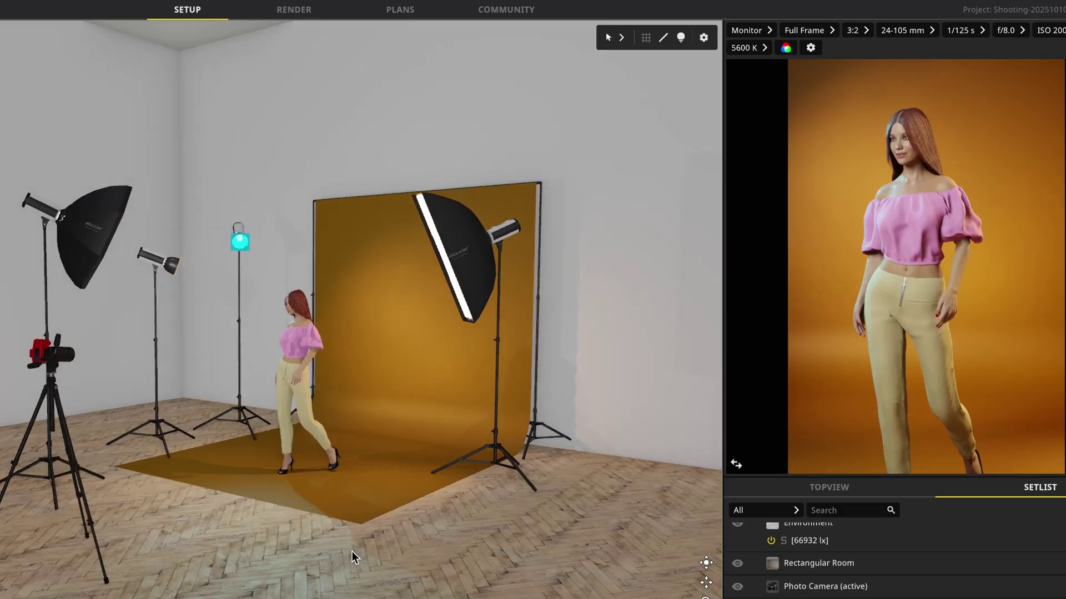
pyautogui.click(301, 348)
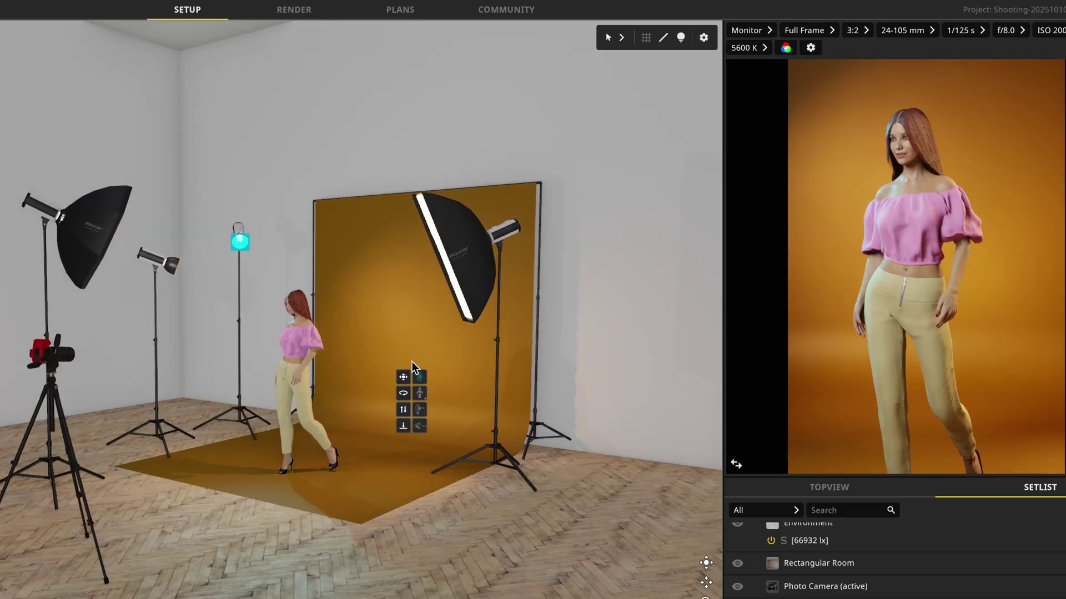
pyautogui.click(420, 410)
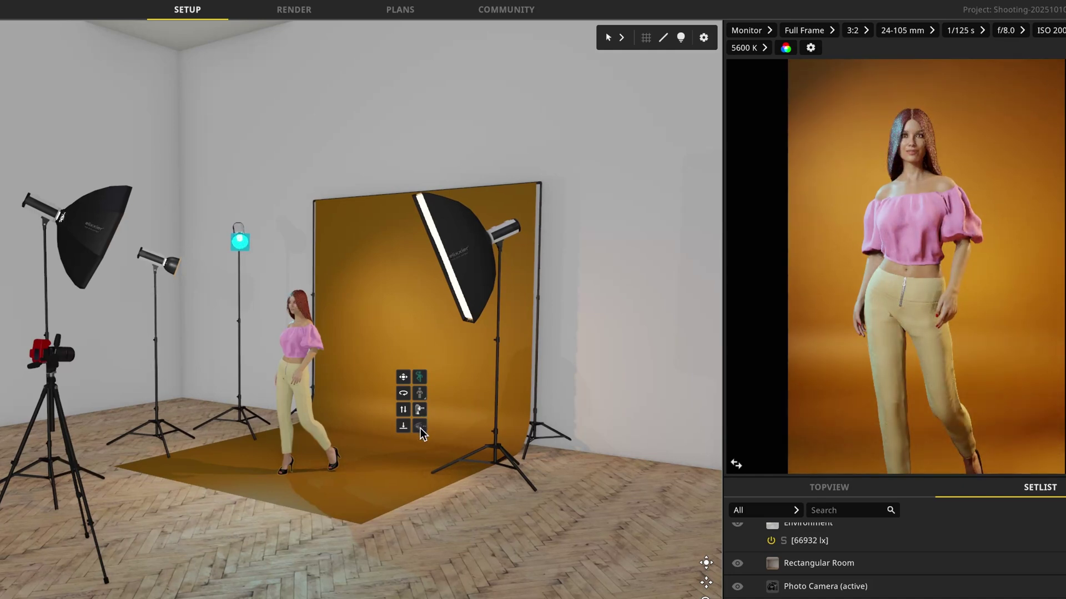
pyautogui.click(421, 428)
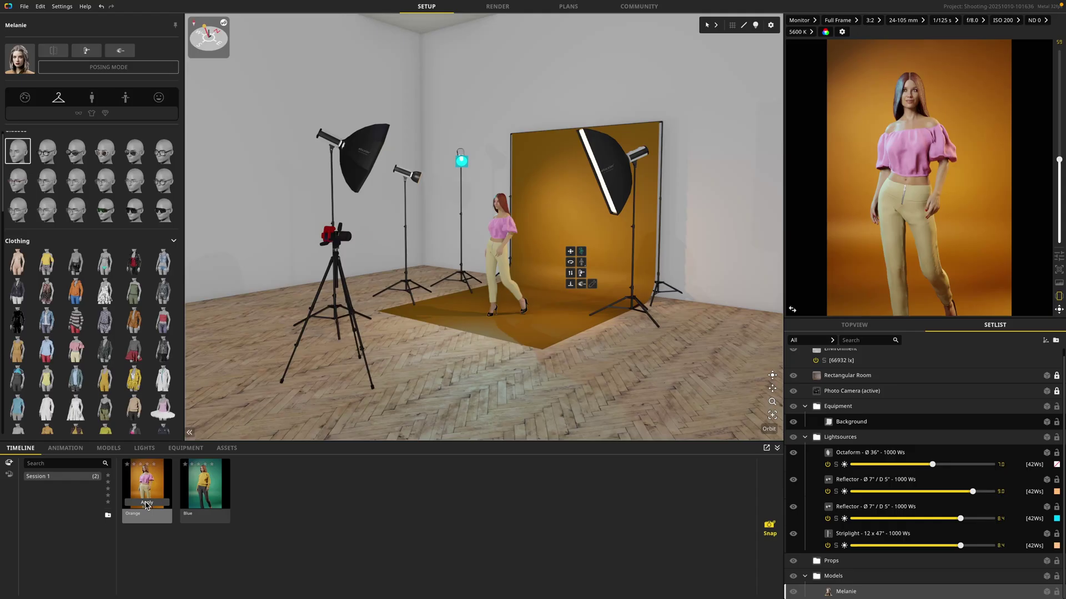
# Switch the stage between the Orange and Blue timeline shots to compare them, ending on Orange
pyautogui.click(146, 504)
pyautogui.click(198, 506)
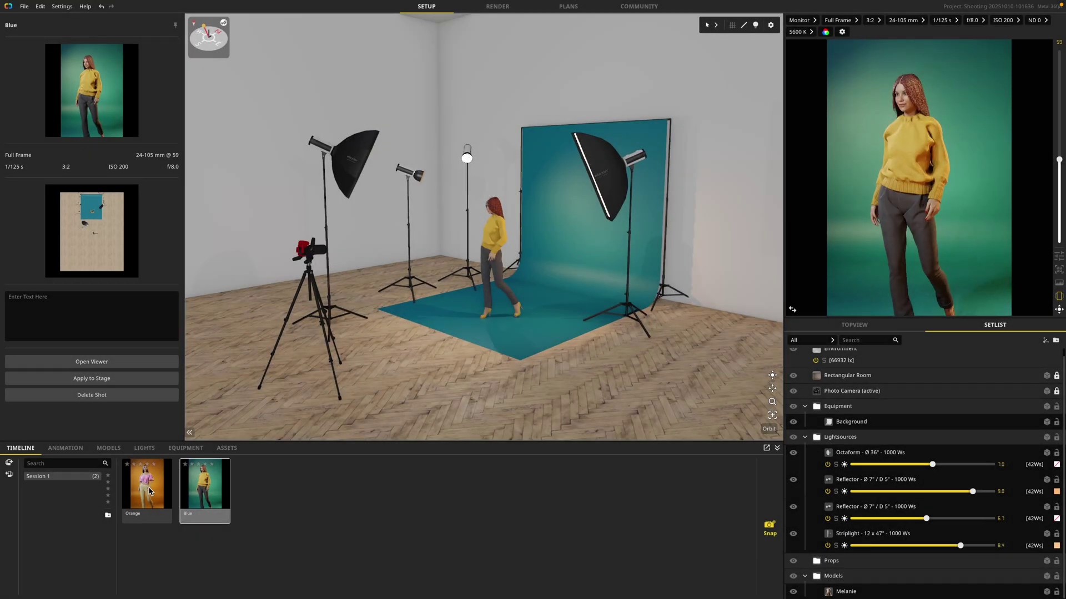
pyautogui.click(148, 491)
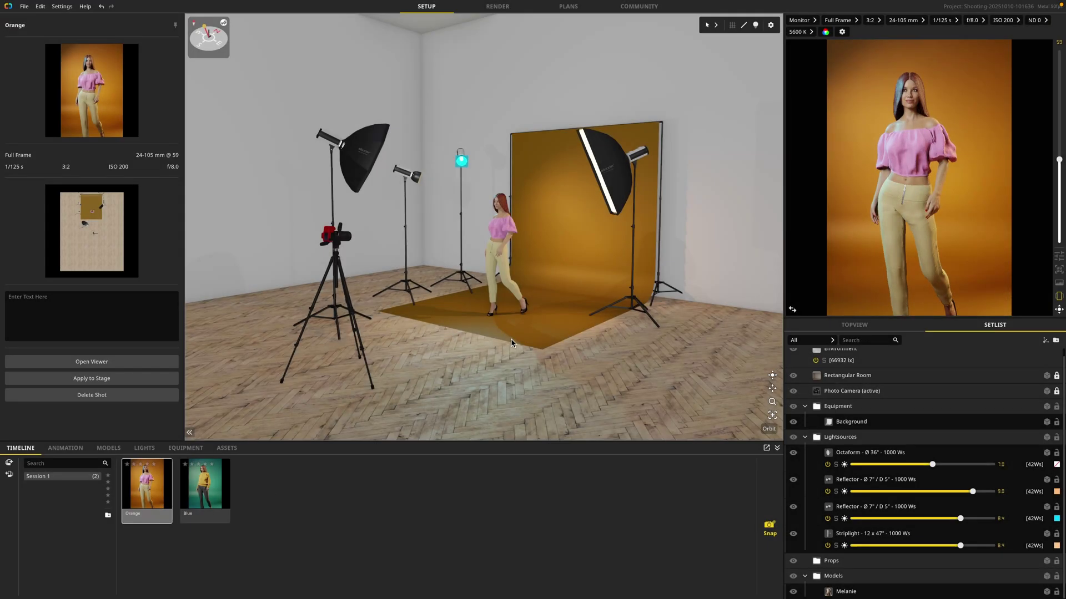
# Create a new PDF set plan and name it Fashion Colors
pyautogui.click(569, 8)
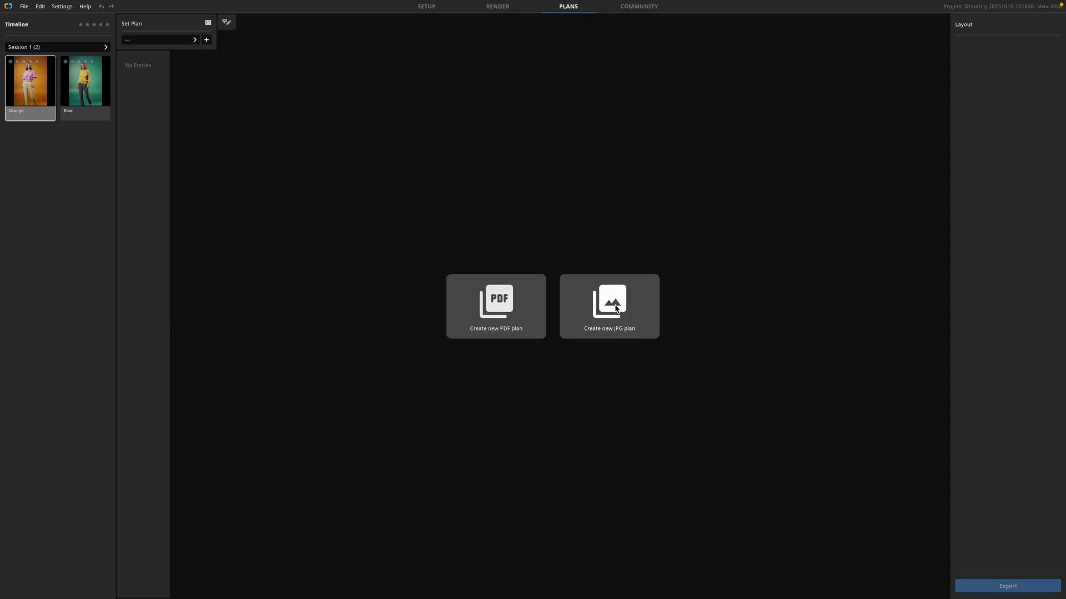
pyautogui.click(498, 301)
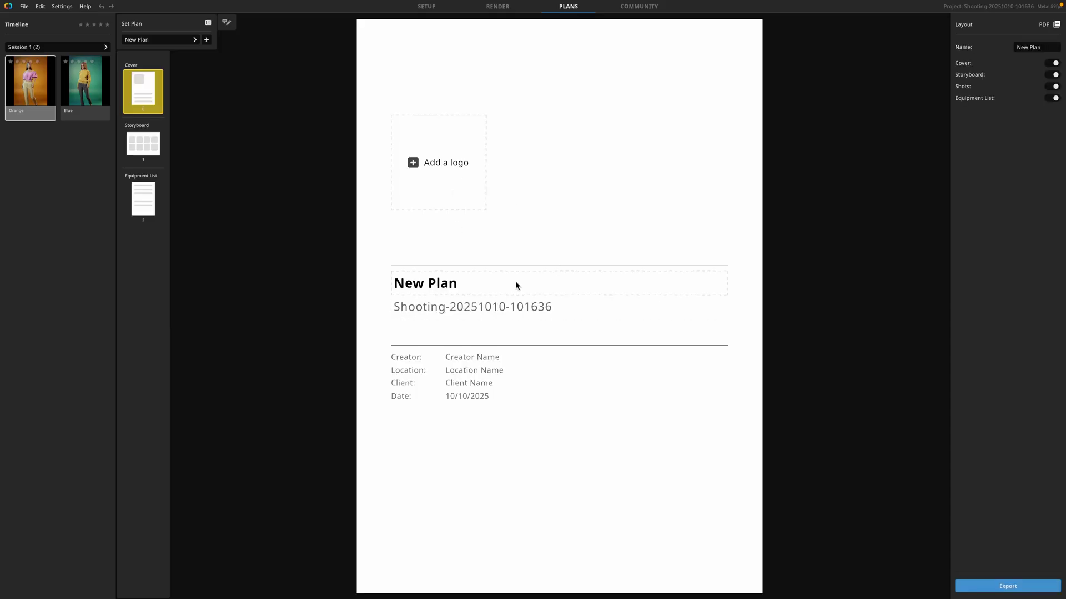
pyautogui.click(1028, 47)
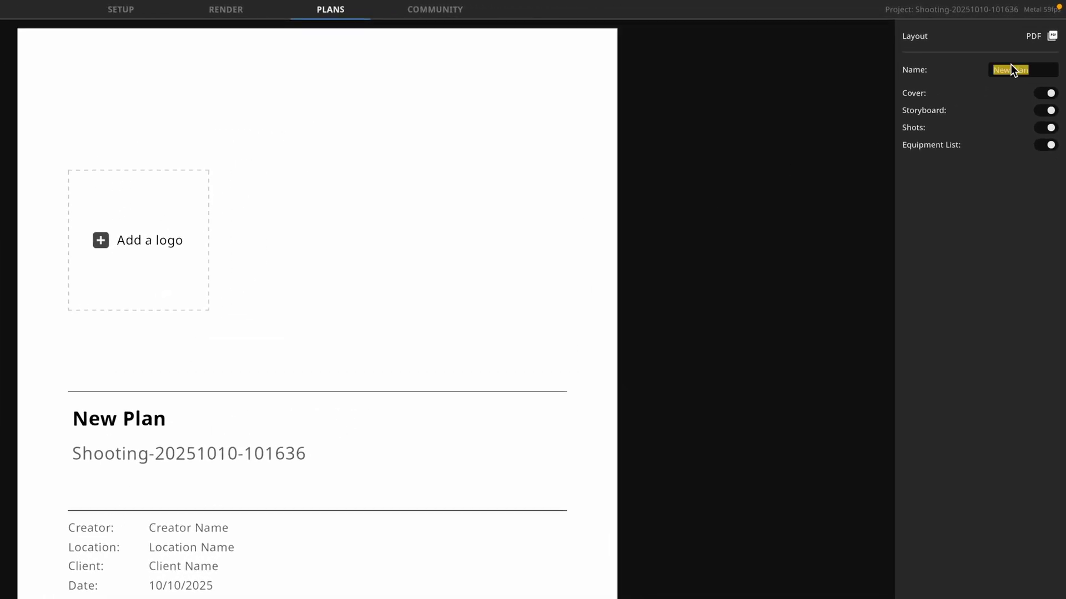
pyautogui.write('Fashion Col')
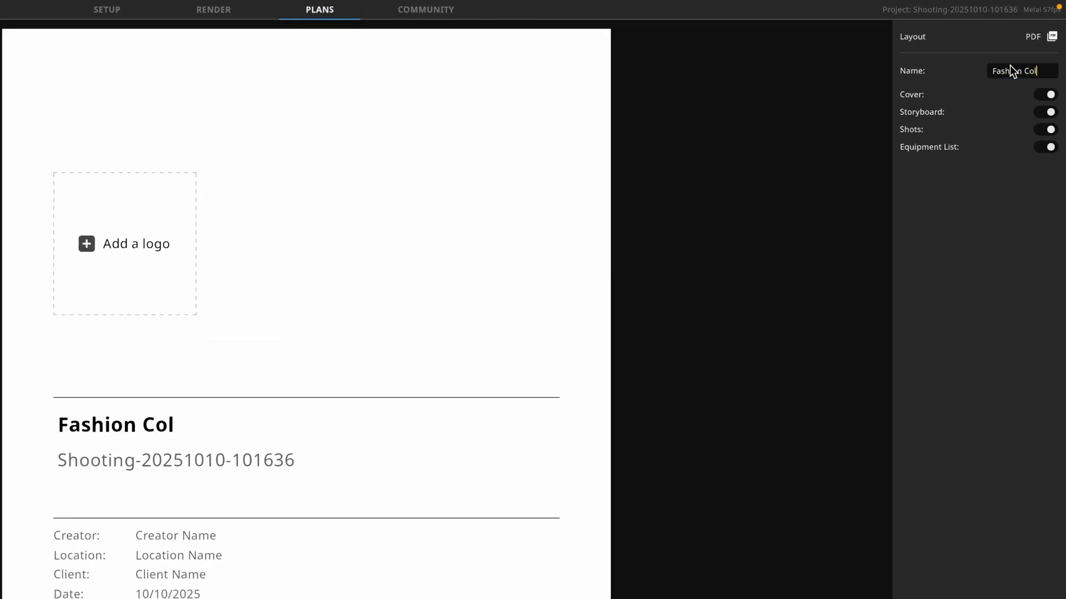
pyautogui.write('ors')
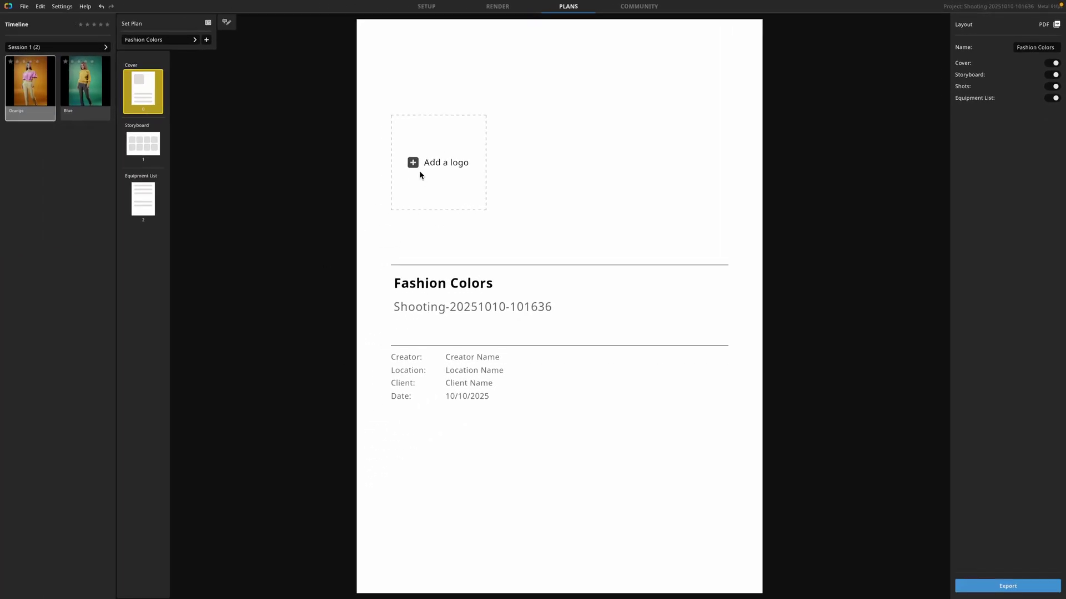
# Add the Orange and Blue shots to the plan's storyboard and describe the first as "Orange BG with Pink Top"
pyautogui.click(137, 143)
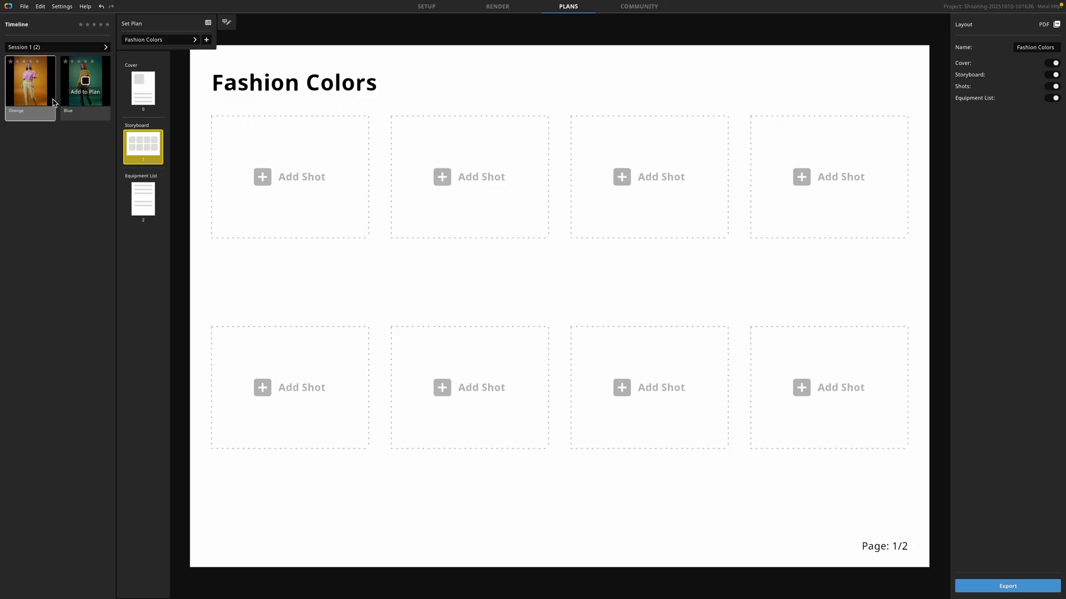
pyautogui.click(31, 82)
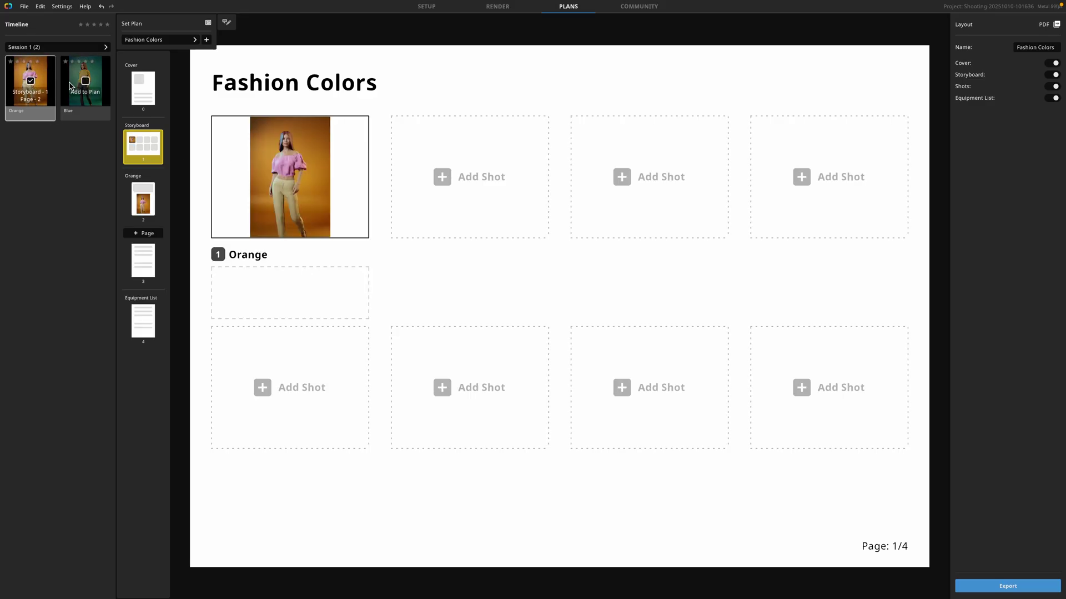
pyautogui.click(85, 82)
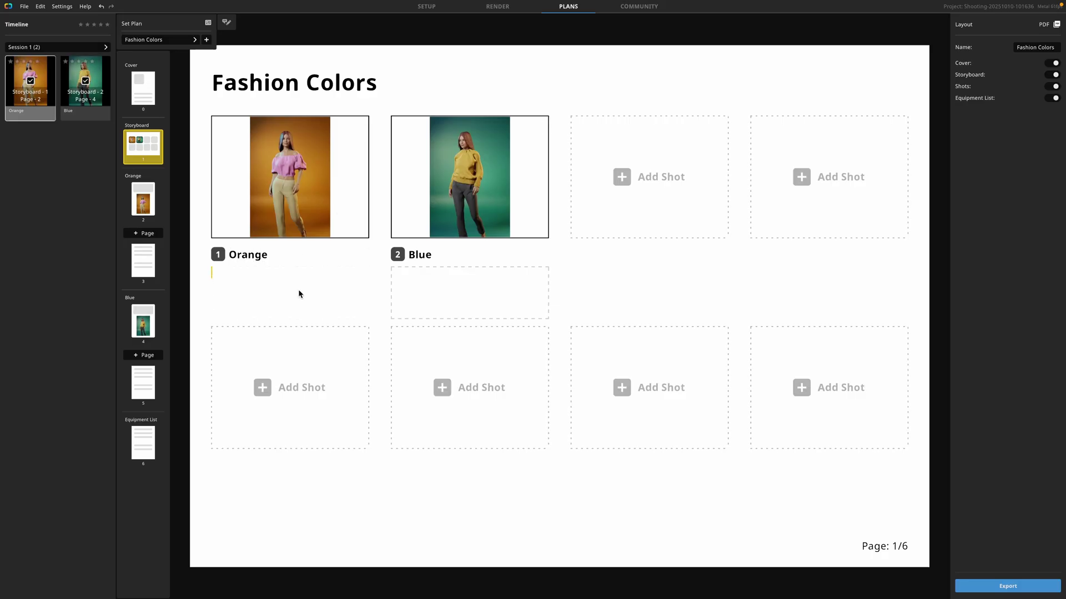
pyautogui.write('Orange BG with Pink Top')
# Open the Orange shot's plan page and adjust the viewing angle of its 3D studio picture
pyautogui.click(146, 208)
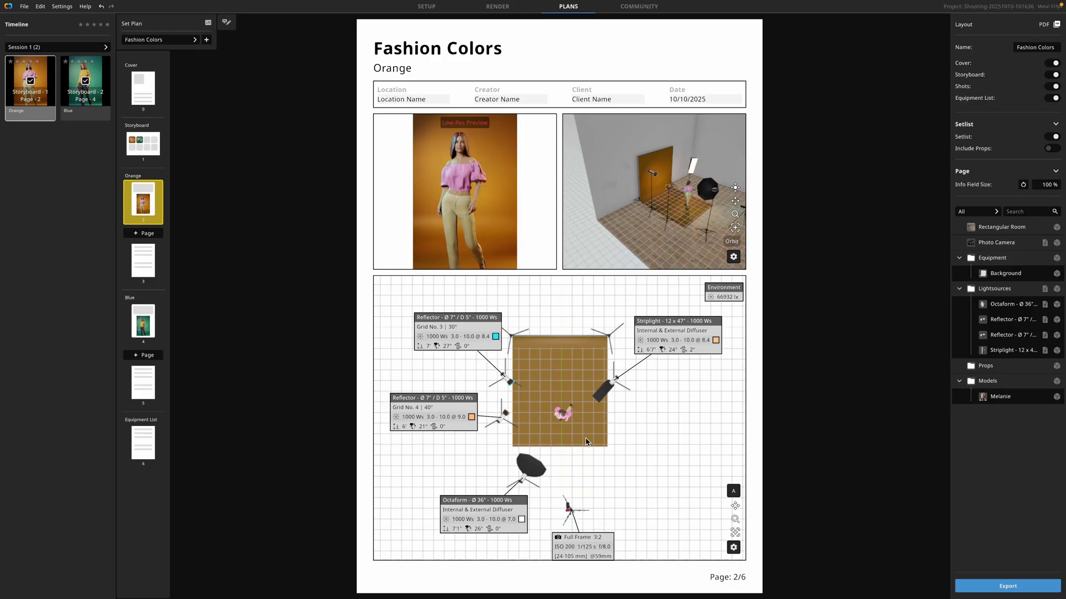
pyautogui.moveTo(655, 241); pyautogui.dragTo(576, 223)
pyautogui.moveTo(671, 417)
pyautogui.mouseDown()
pyautogui.moveTo(672, 405)
pyautogui.moveTo(665, 410)
pyautogui.mouseUp()
pyautogui.moveTo(657, 234)
pyautogui.mouseDown()
pyautogui.moveTo(637, 233)
pyautogui.moveTo(669, 234)
pyautogui.moveTo(651, 224)
pyautogui.moveTo(670, 237)
pyautogui.mouseUp()
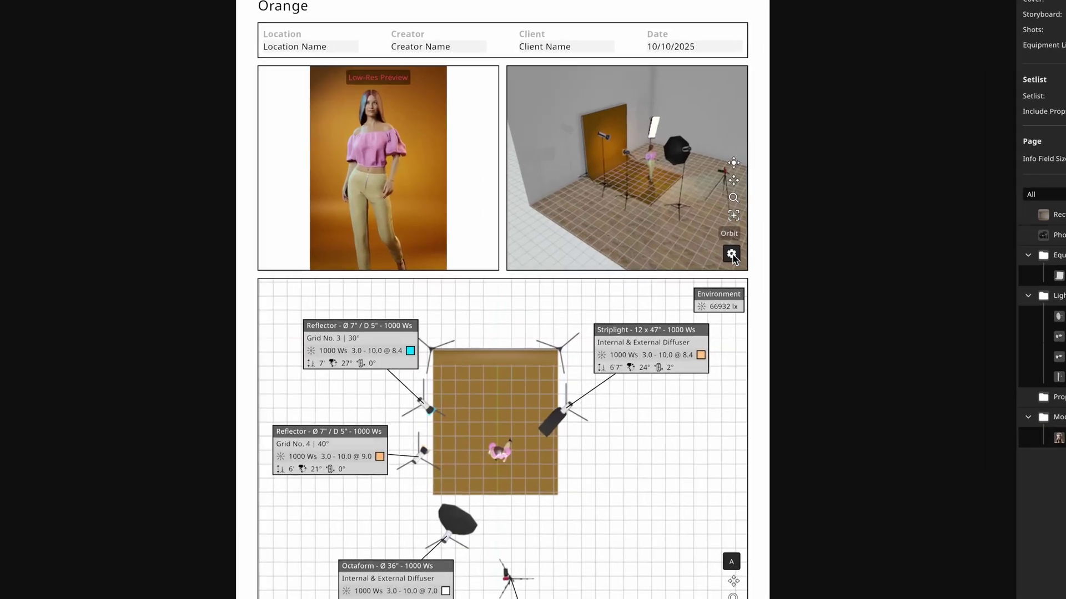
# Reduce the 3D studio view's field of view to the minimum, hide its grid and reorient the view
pyautogui.click(731, 254)
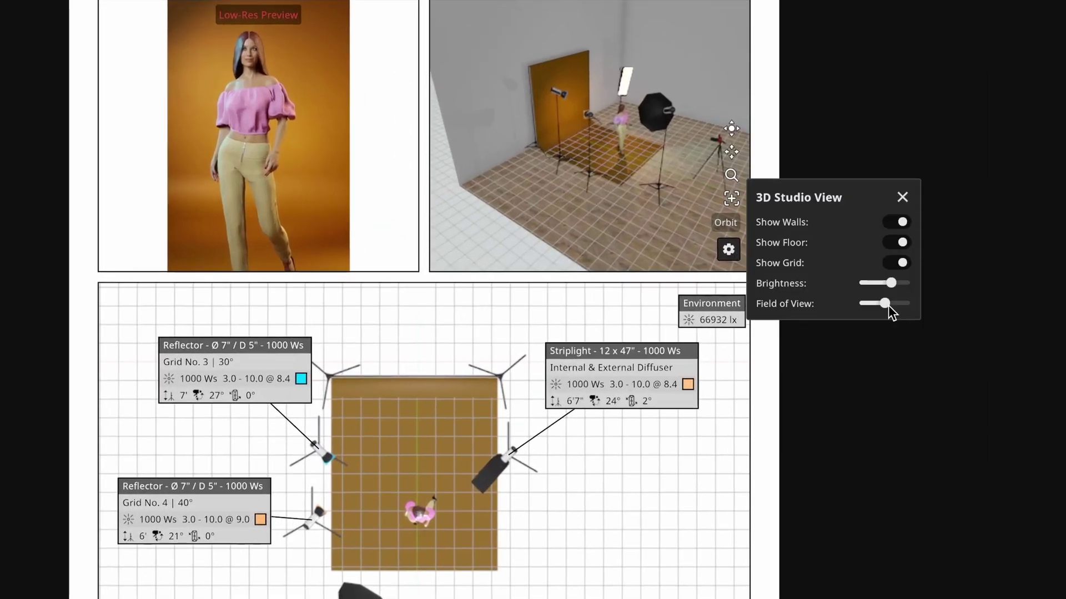
pyautogui.moveTo(885, 304); pyautogui.dragTo(845, 304)
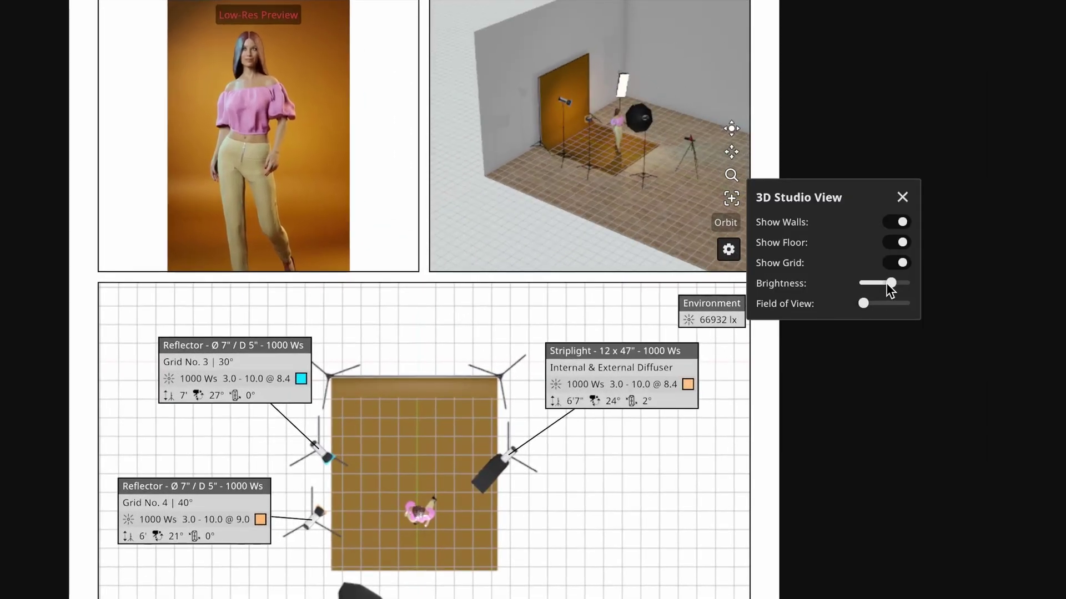
pyautogui.click(897, 264)
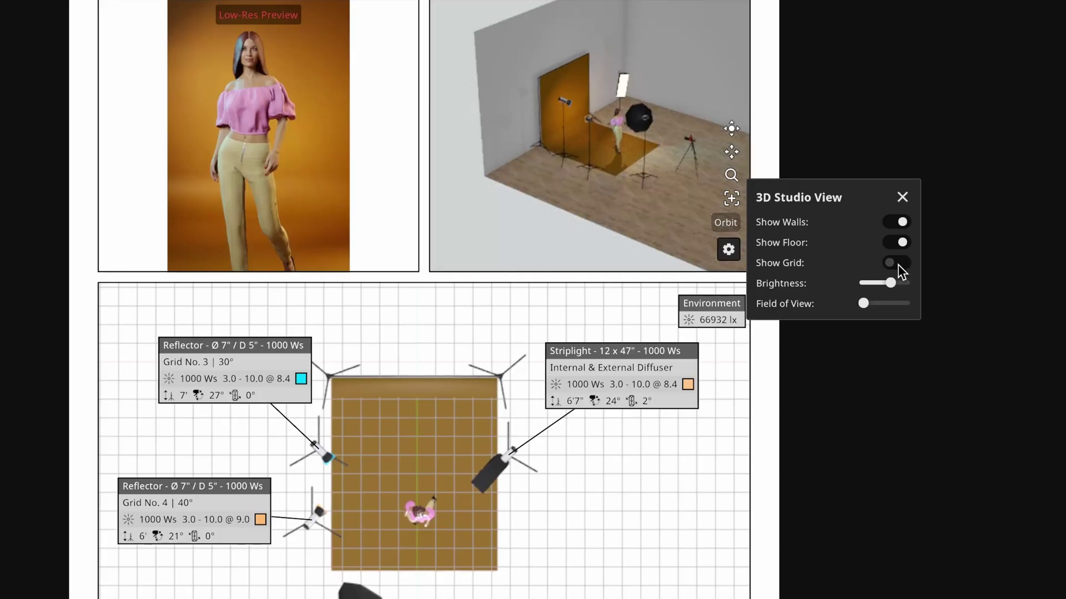
pyautogui.moveTo(634, 198); pyautogui.dragTo(519, 205)
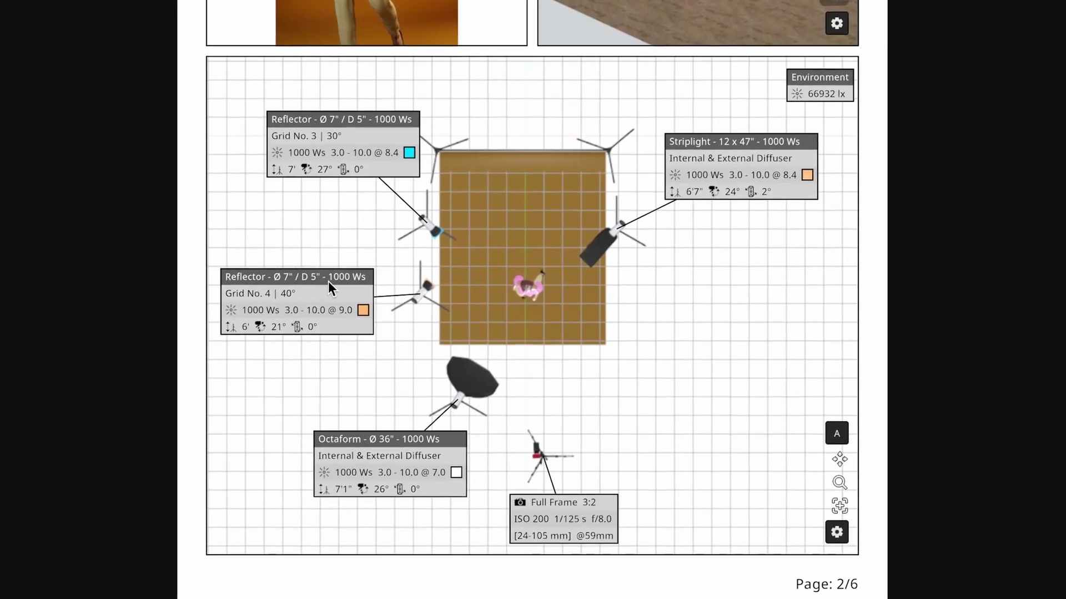
# Reposition the information labels of both reflectors, the Octaform and the camera in the top-view lighting diagram
pyautogui.moveTo(328, 281); pyautogui.dragTo(328, 284)
pyautogui.moveTo(354, 122); pyautogui.dragTo(315, 103)
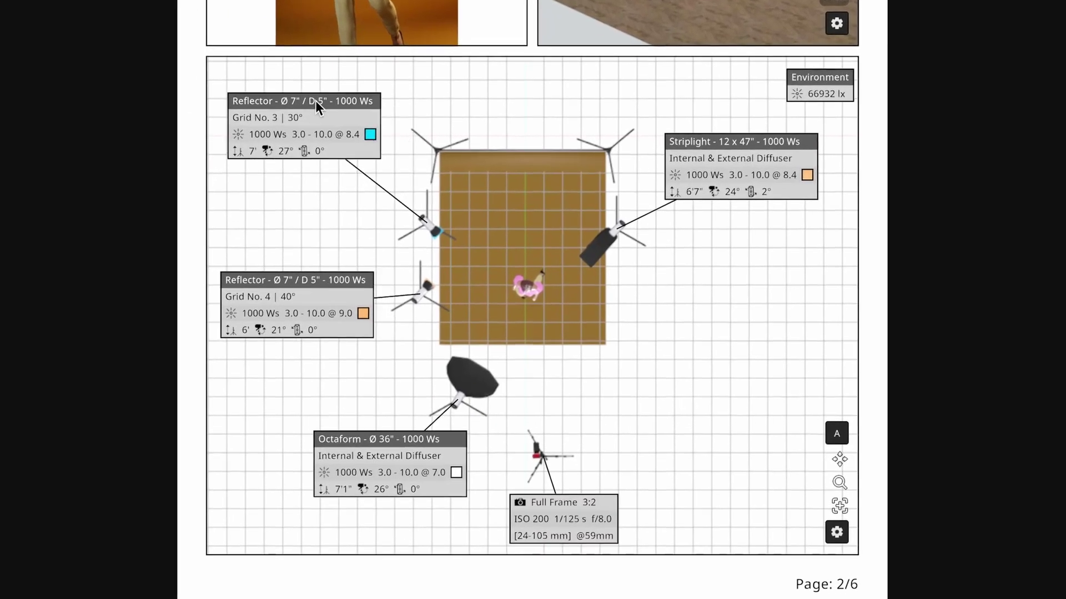
pyautogui.moveTo(384, 438); pyautogui.dragTo(349, 456)
pyautogui.moveTo(584, 496); pyautogui.dragTo(641, 497)
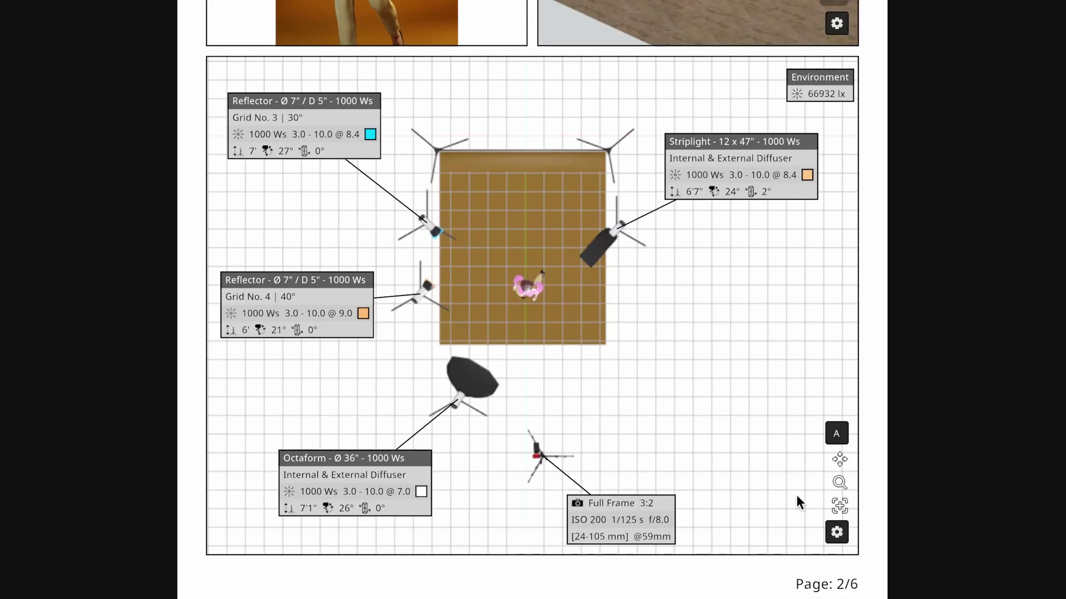
# Hide the top view's connecting lines and toggle the display of its information fields and grid
pyautogui.click(837, 532)
pyautogui.click(1007, 575)
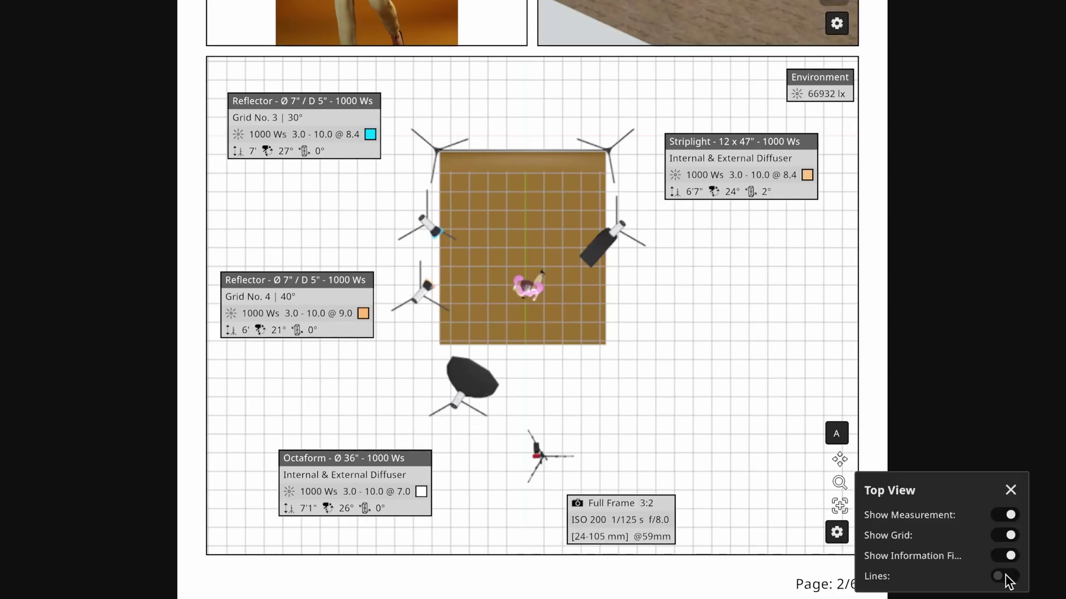
pyautogui.click(1008, 556)
pyautogui.click(1008, 555)
pyautogui.click(1008, 555)
pyautogui.click(1008, 535)
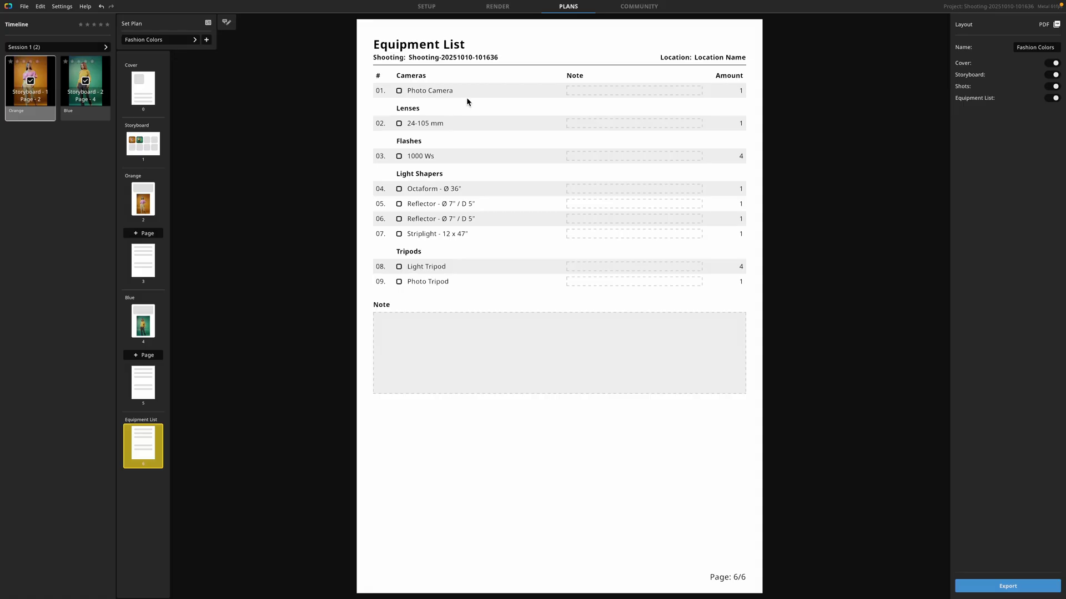
# Open the Photo Camera's note and the general note on the equipment list for editing, and leave both without text
pyautogui.click(604, 89)
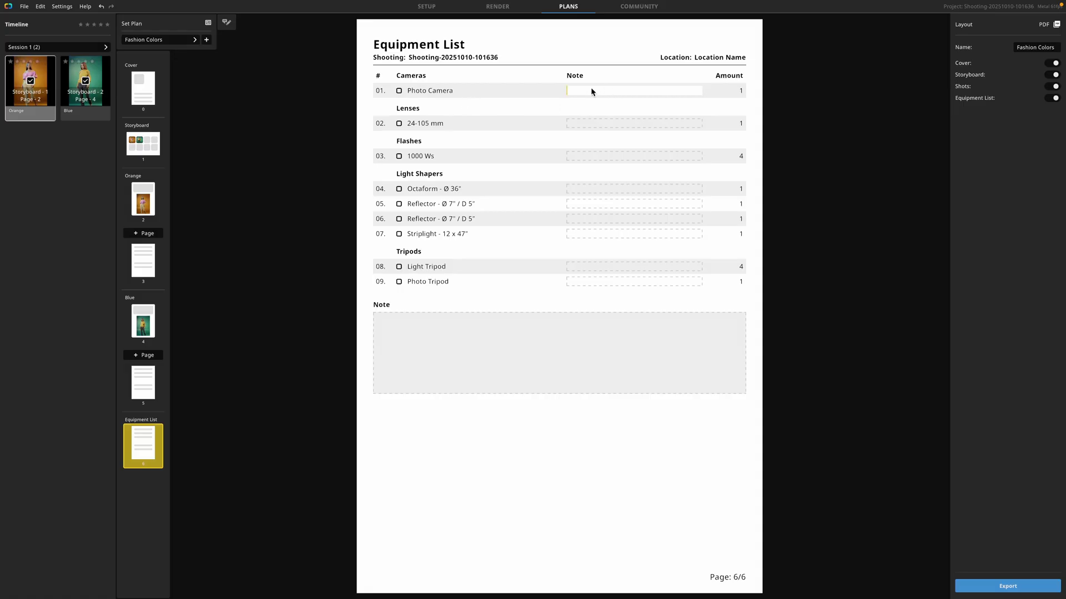
pyautogui.click(481, 357)
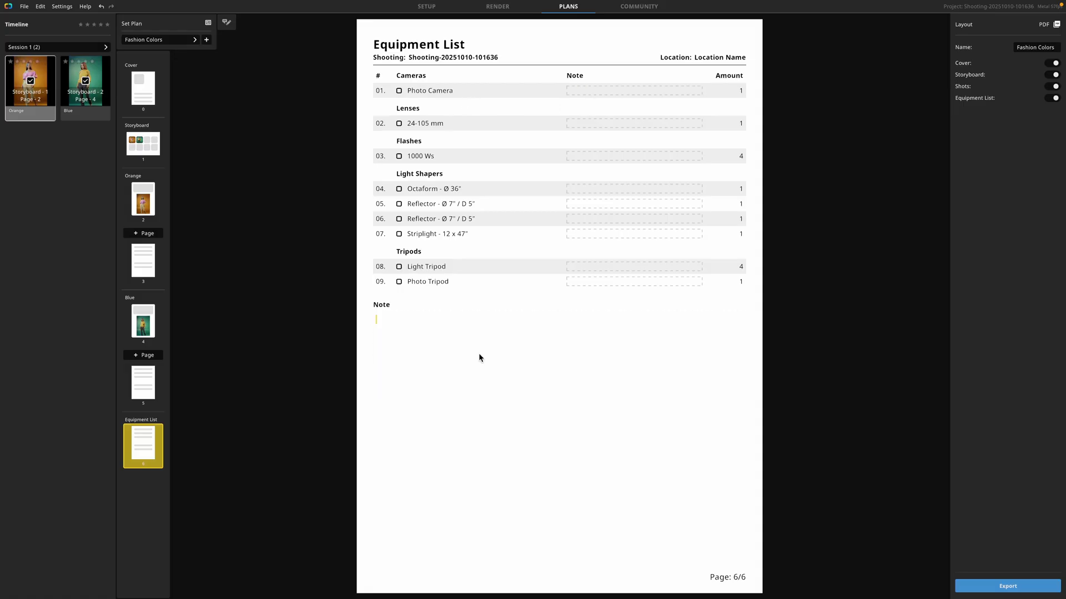
pyautogui.click(475, 447)
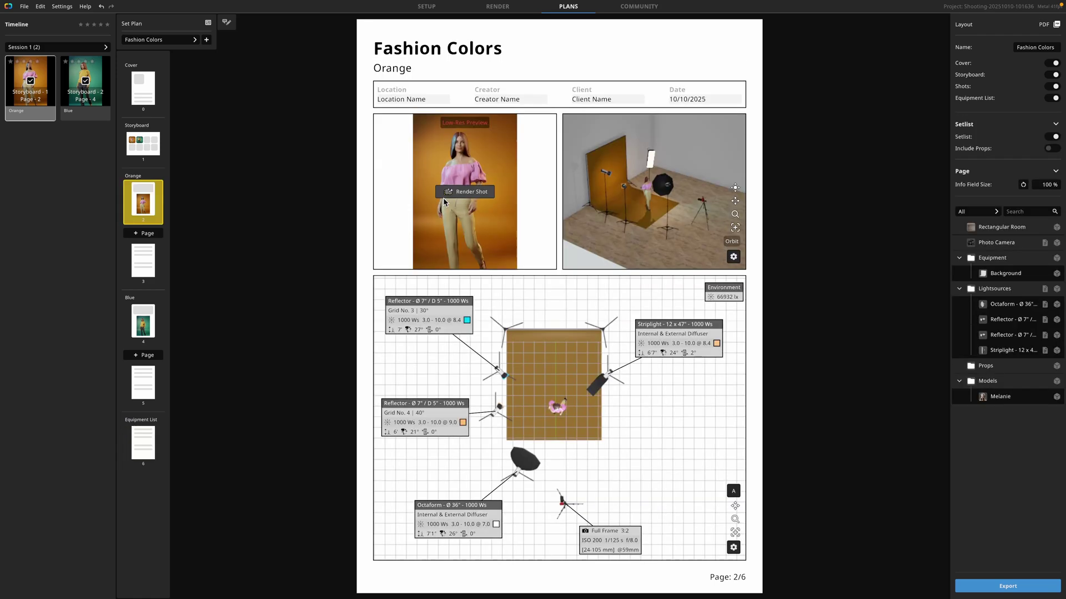
# Render the shot pictures on the Orange and Blue plan pages and automatically arrange the information labels in Blue's top view
pyautogui.click(464, 190)
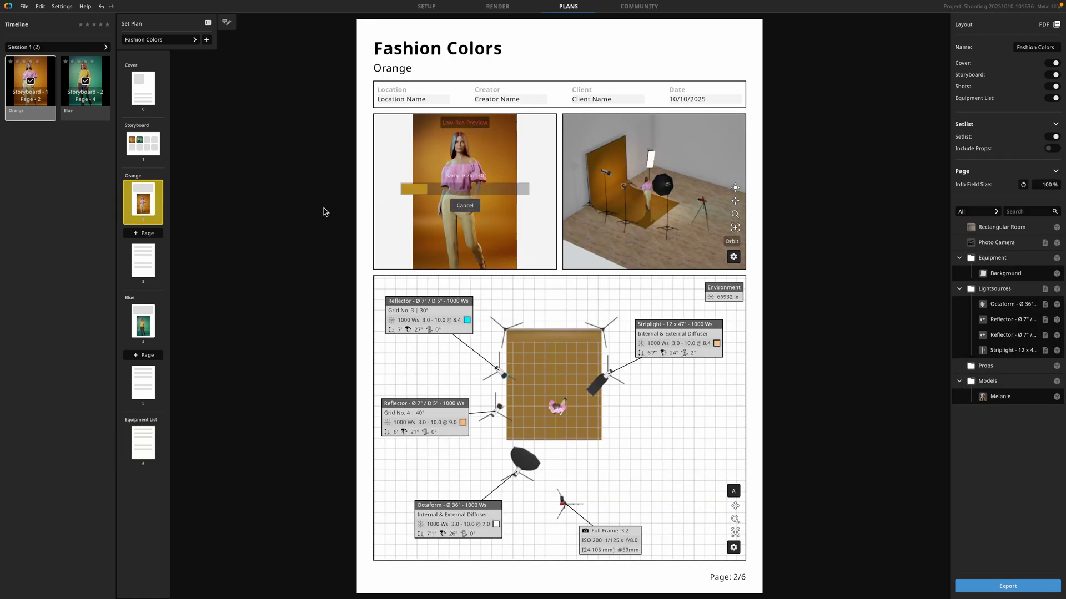
pyautogui.click(146, 318)
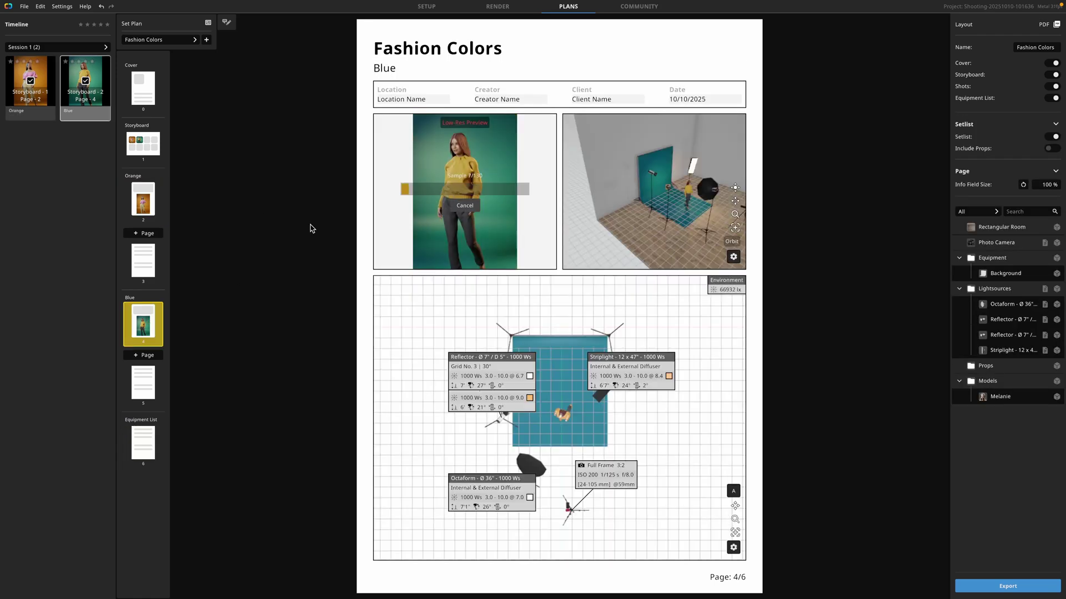
pyautogui.click(733, 491)
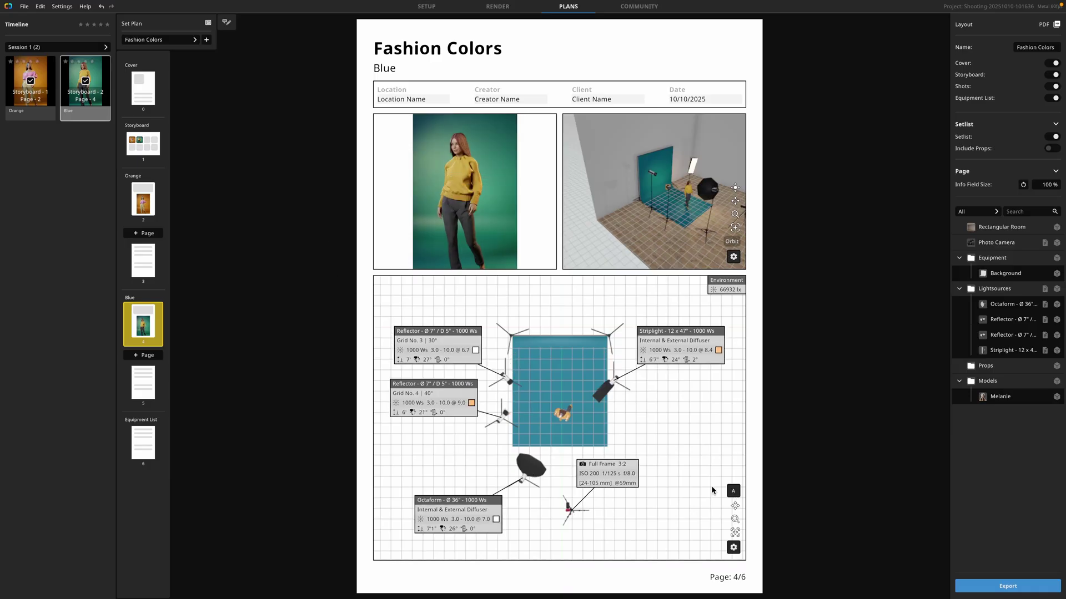
# Start exporting the set plan as Fashion Colors.pdf and cancel saving the file
pyautogui.click(1008, 587)
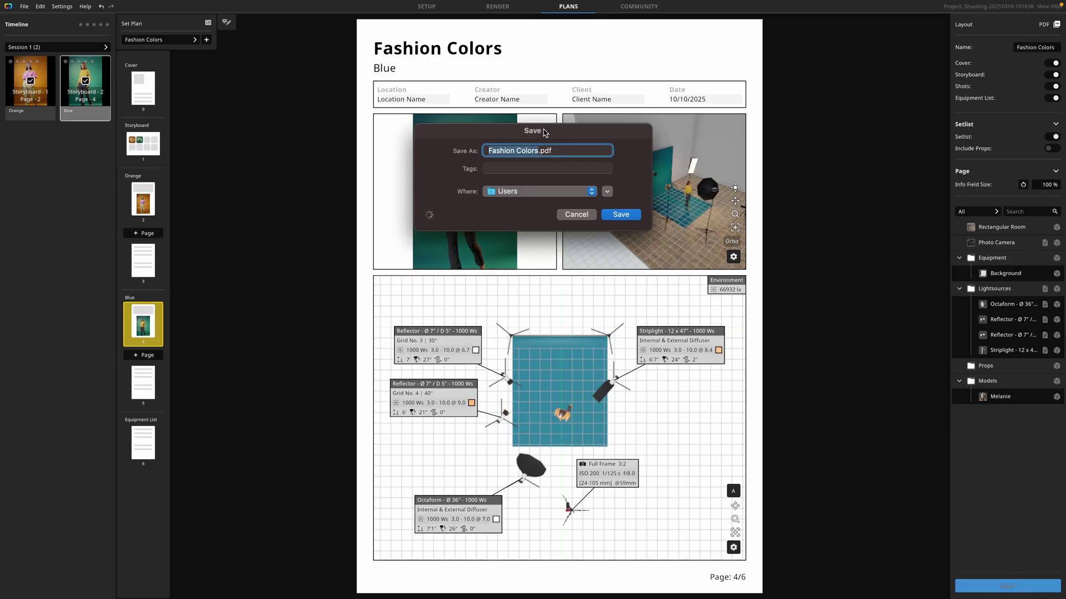
pyautogui.click(581, 221)
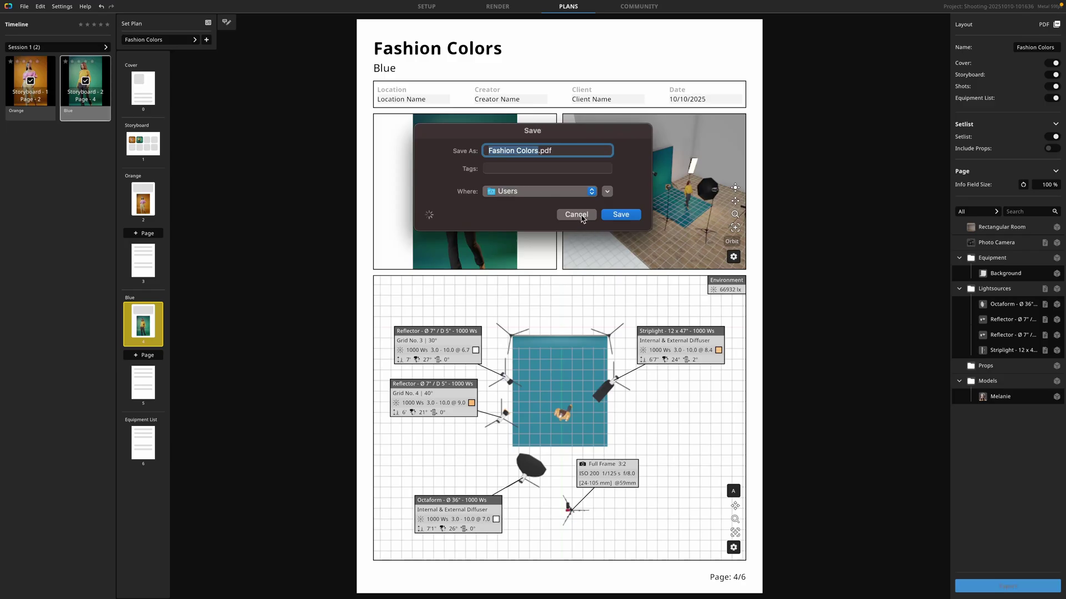